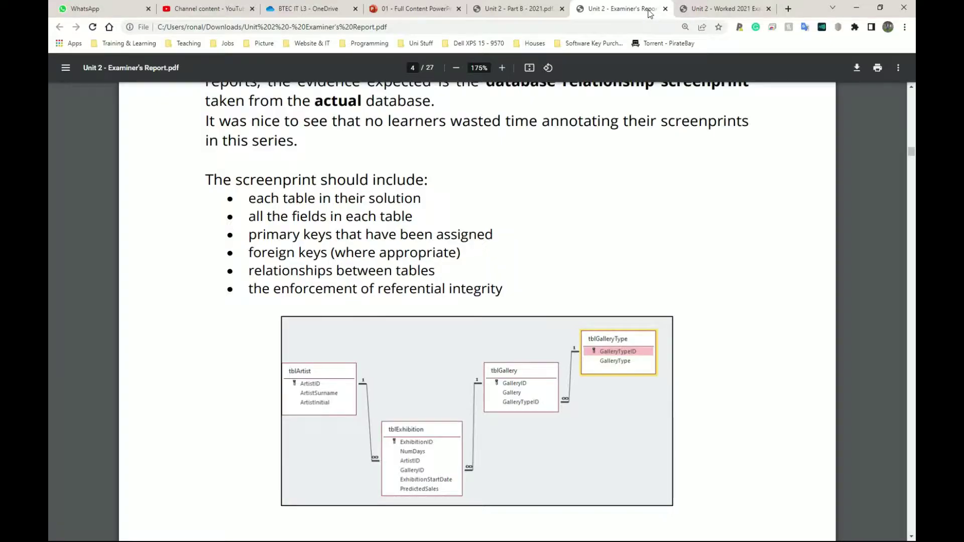
Compare the worked solution with the screenprint requirements on page 4 of the Examiner's Report.
left_click(700, 10)
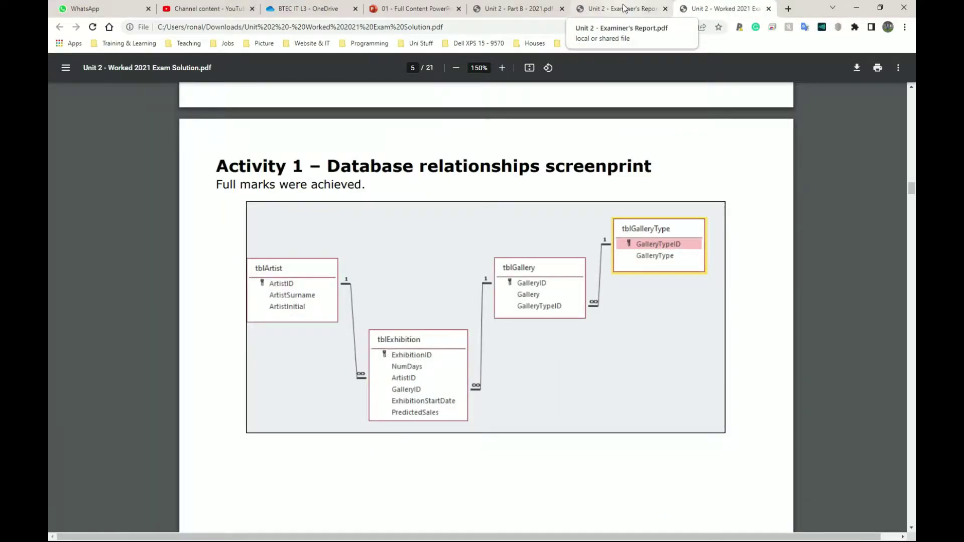
left_click(624, 8)
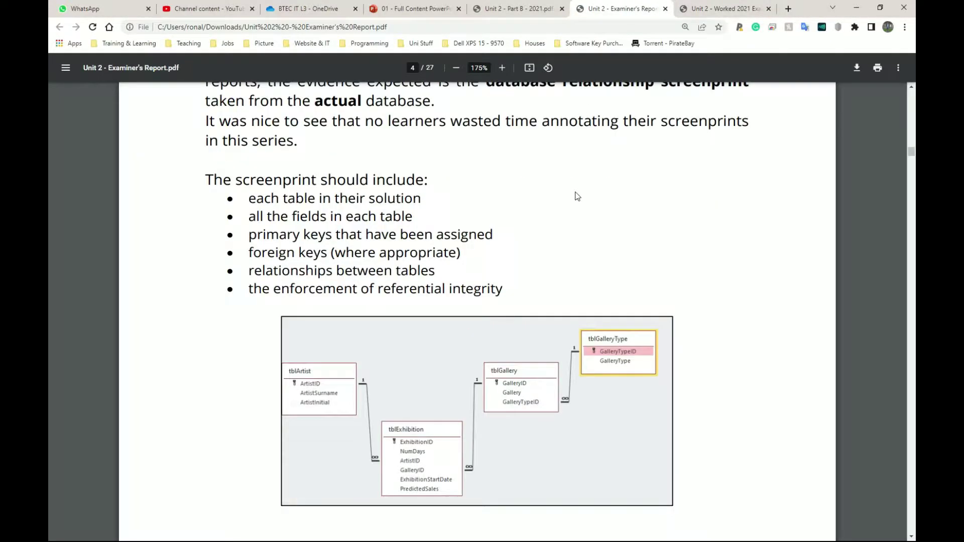
left_click_drag(212, 186, 510, 285)
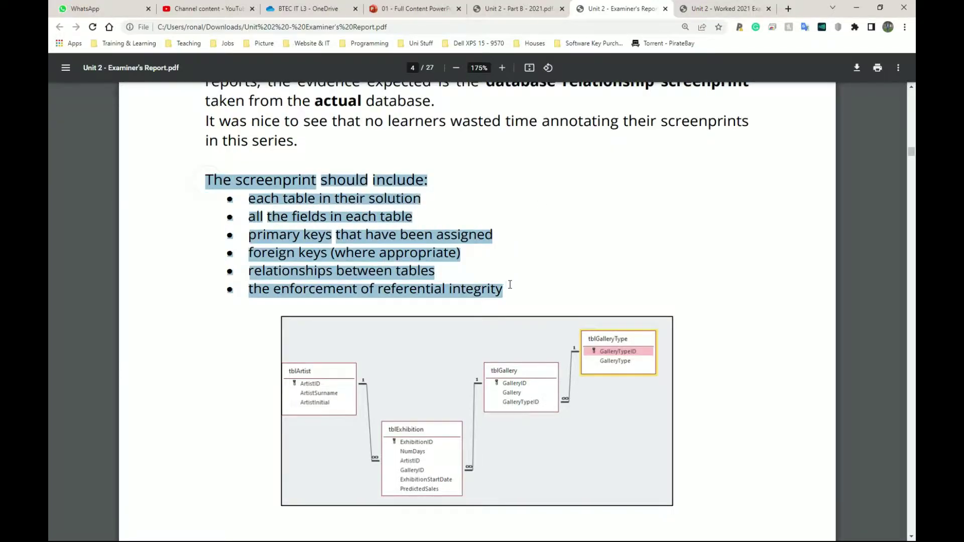
left_click(498, 215)
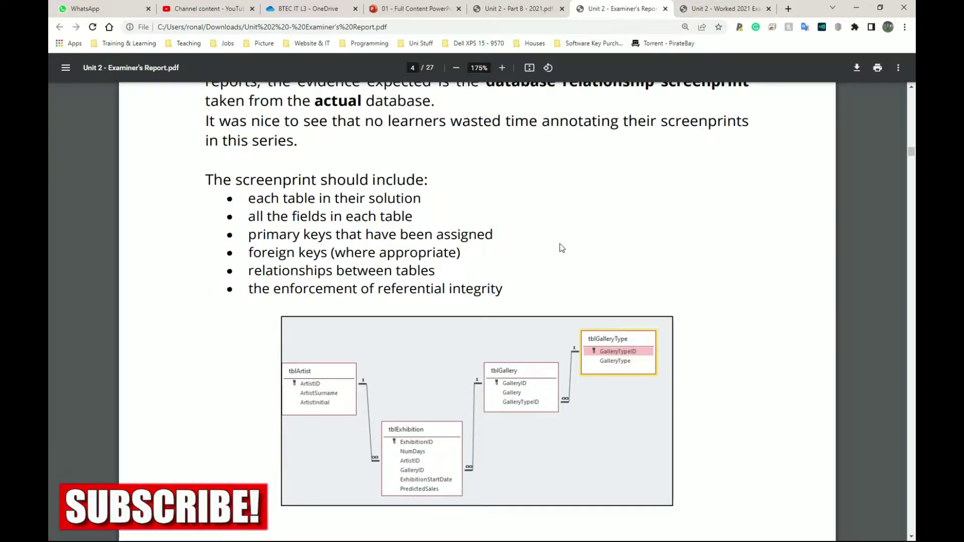
key("super+Tab")
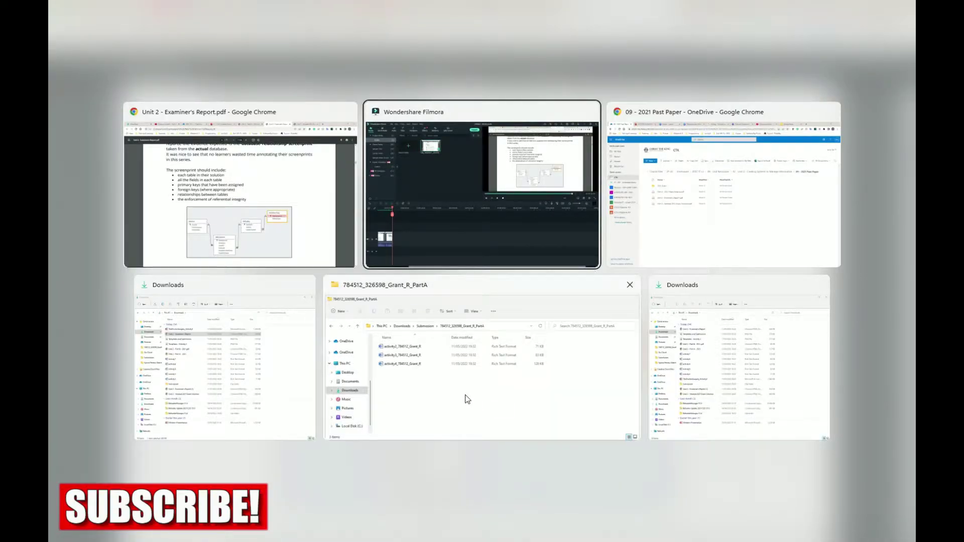
Create a new blank Word document in the Part A submission folder.
left_click(467, 399)
left_click_drag(458, 300, 373, 229)
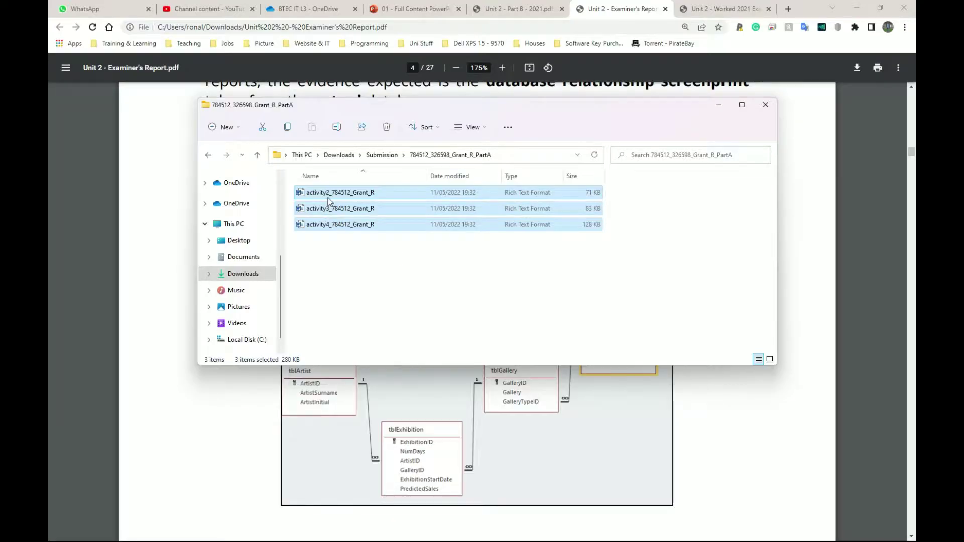
left_click(345, 249)
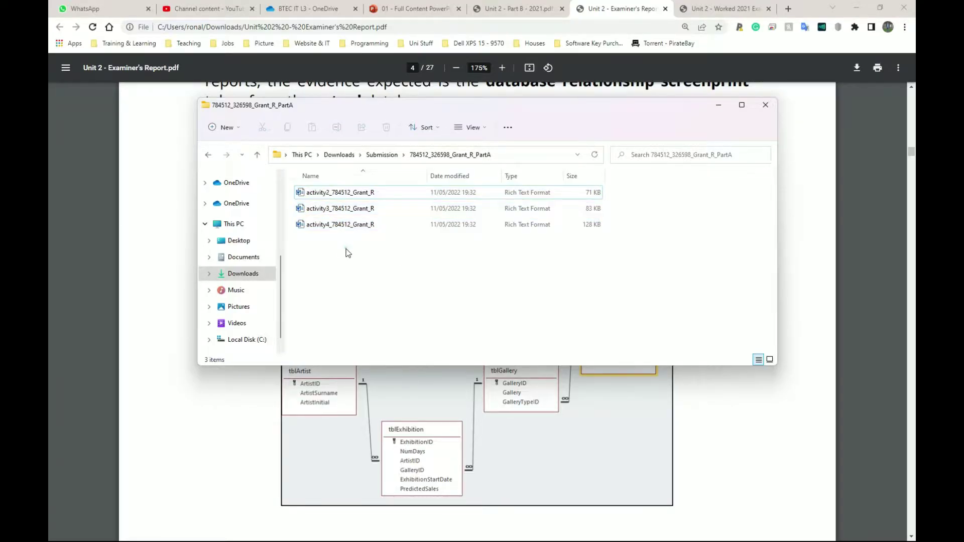
right_click(330, 253)
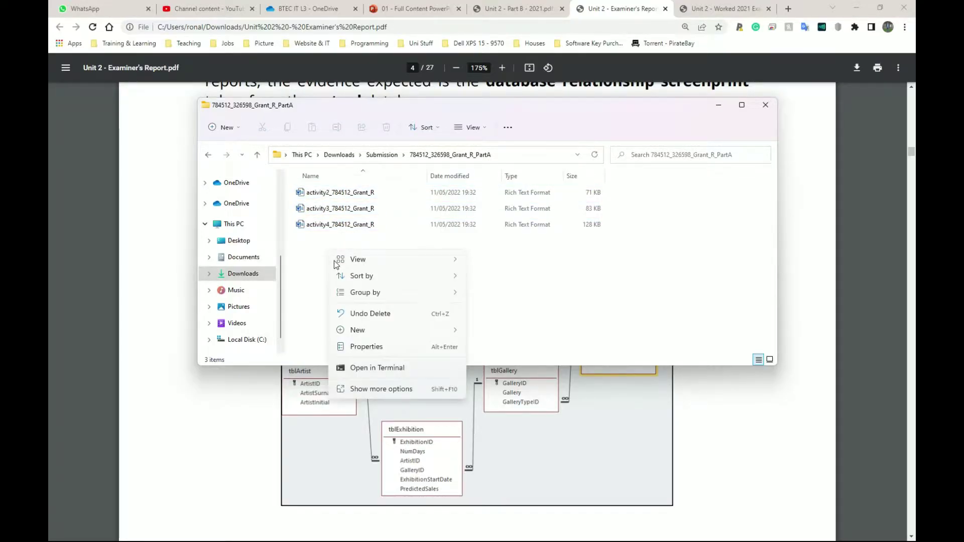
right_click(303, 251)
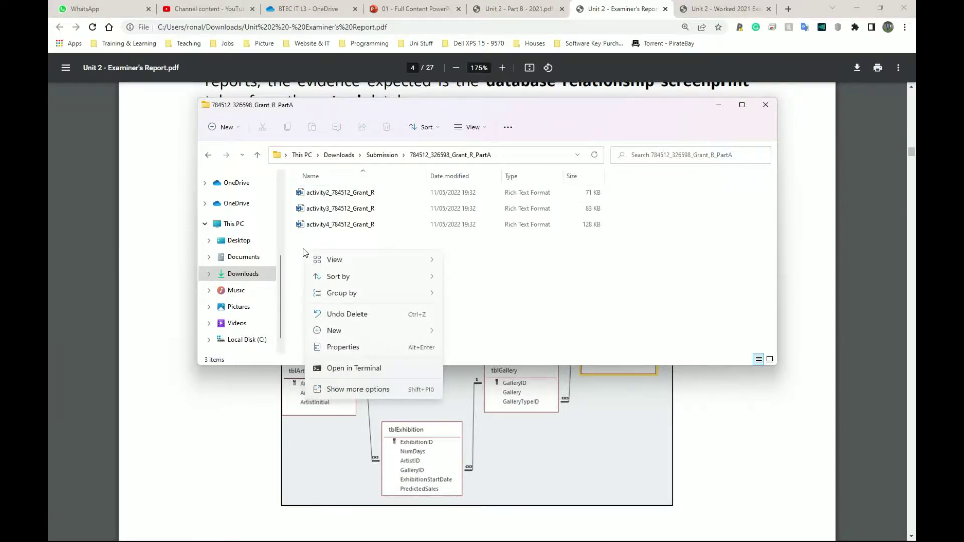
mouse_move(342, 333)
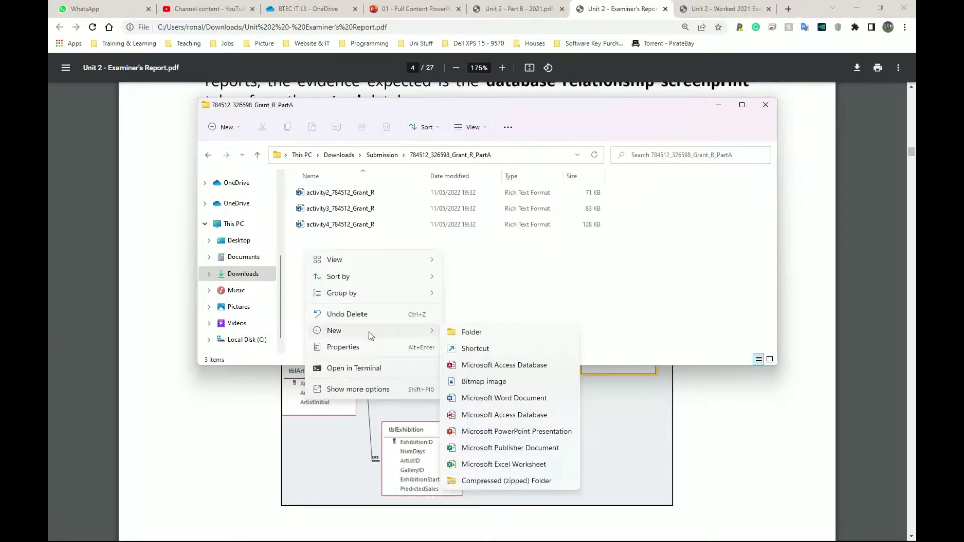
left_click(495, 399)
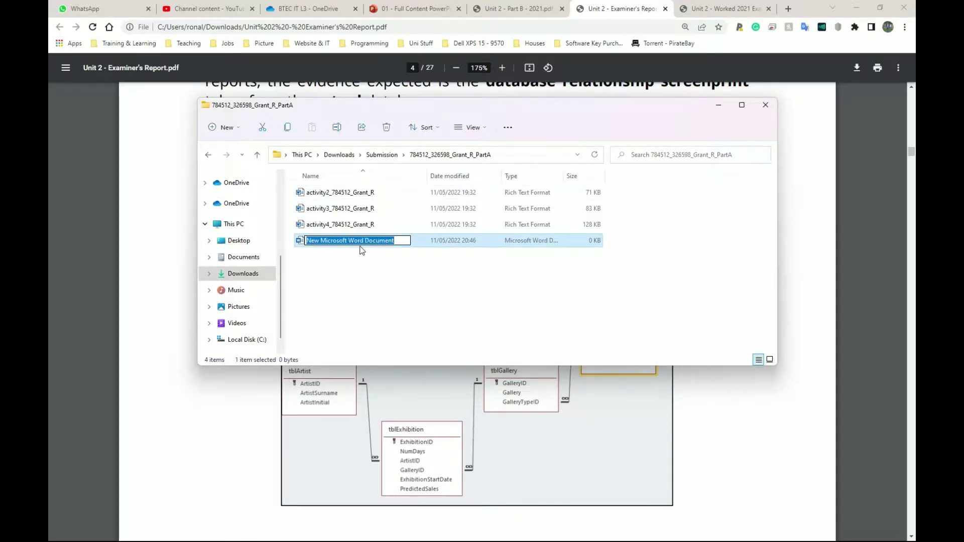
Name the document activity1 followed by the candidate number and name, then open it in Word.
type("activity1")
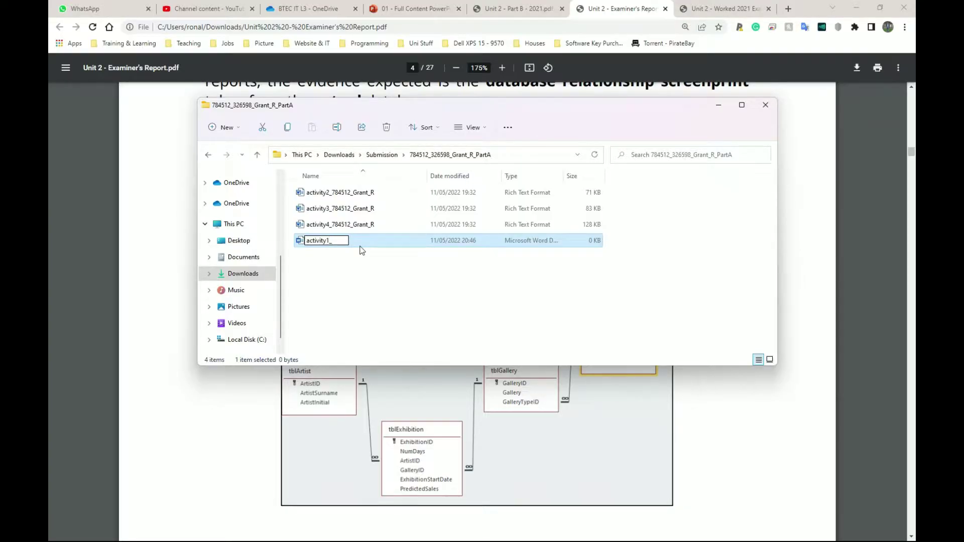
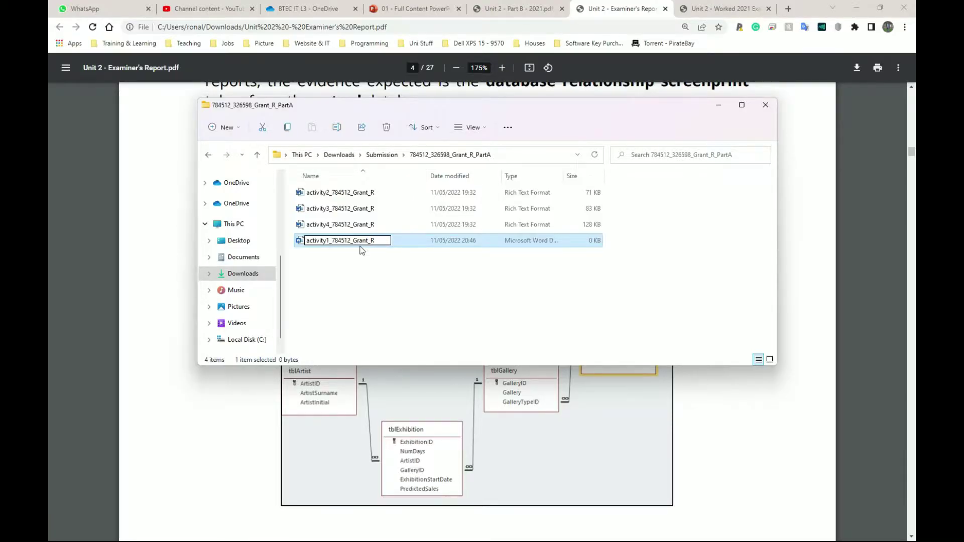
key("Return")
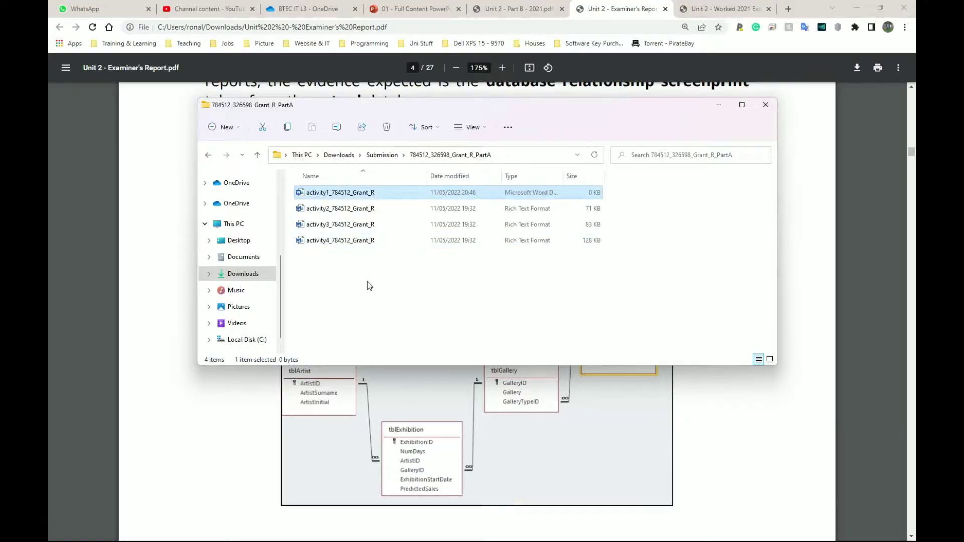
left_click(366, 281)
left_click(308, 196)
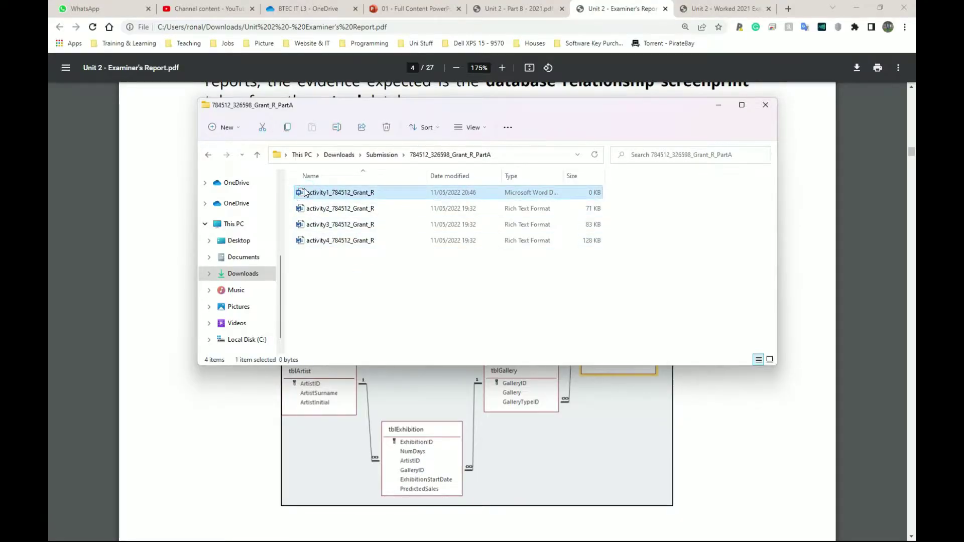
double_click(301, 196)
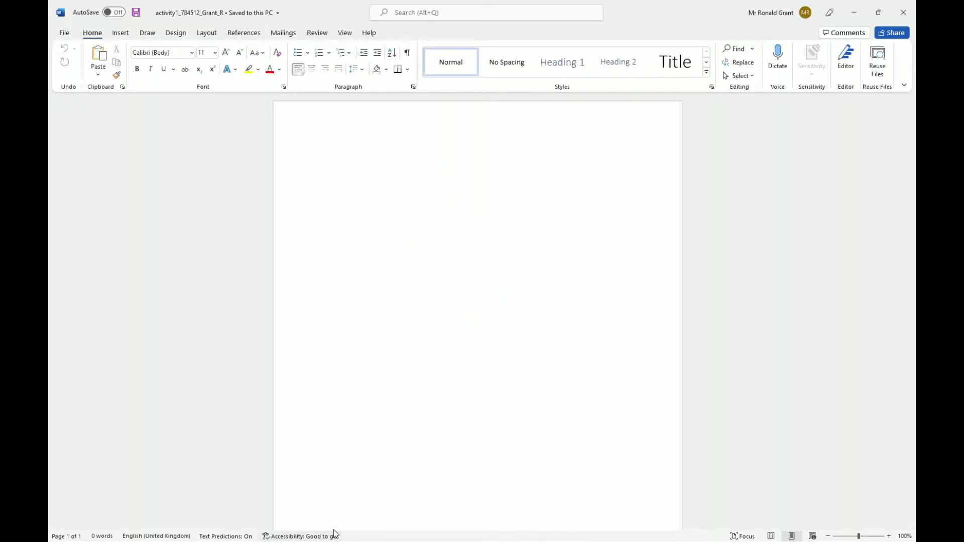
key("alt+Tab")
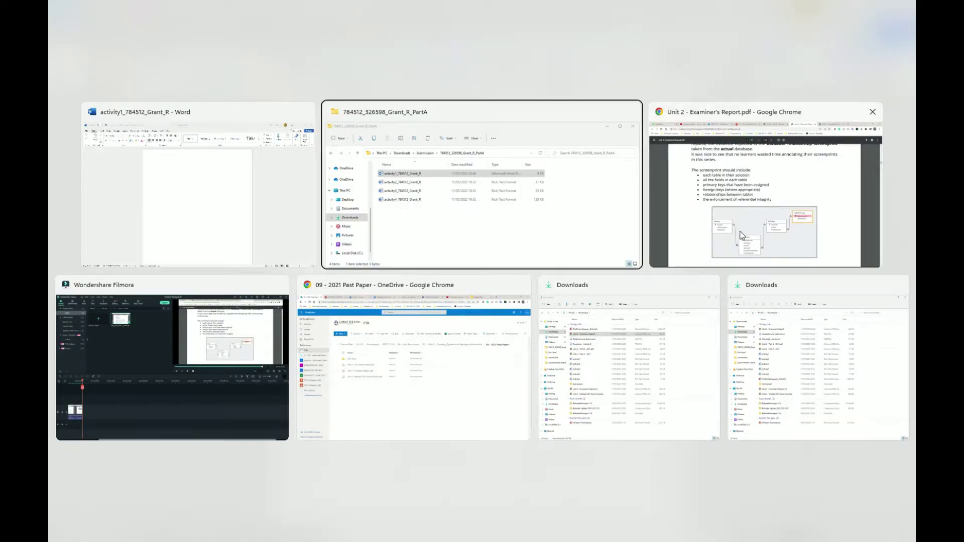
Find the full-marks Activity 1 relationships screenprint on page 5 of the worked solution.
left_click(743, 223)
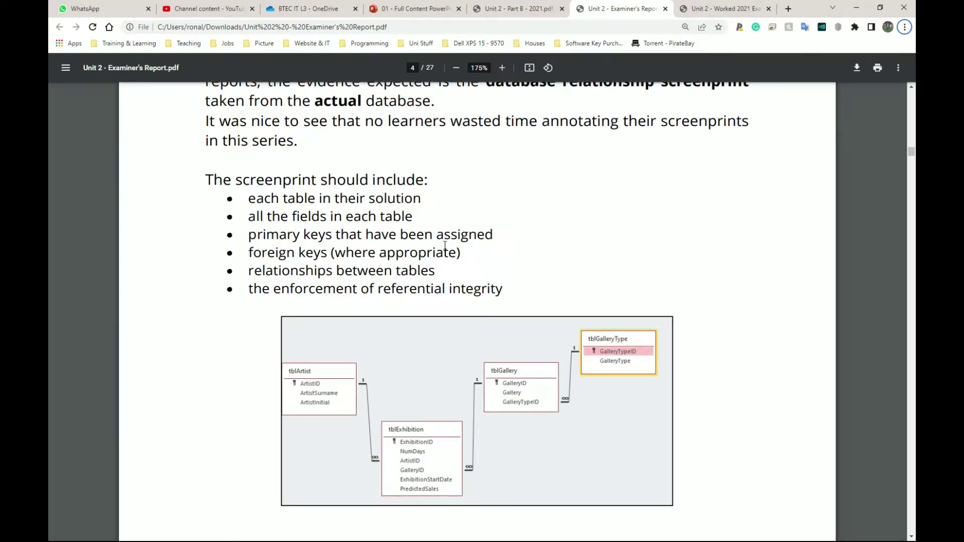
scroll(445, 246, "down", 2)
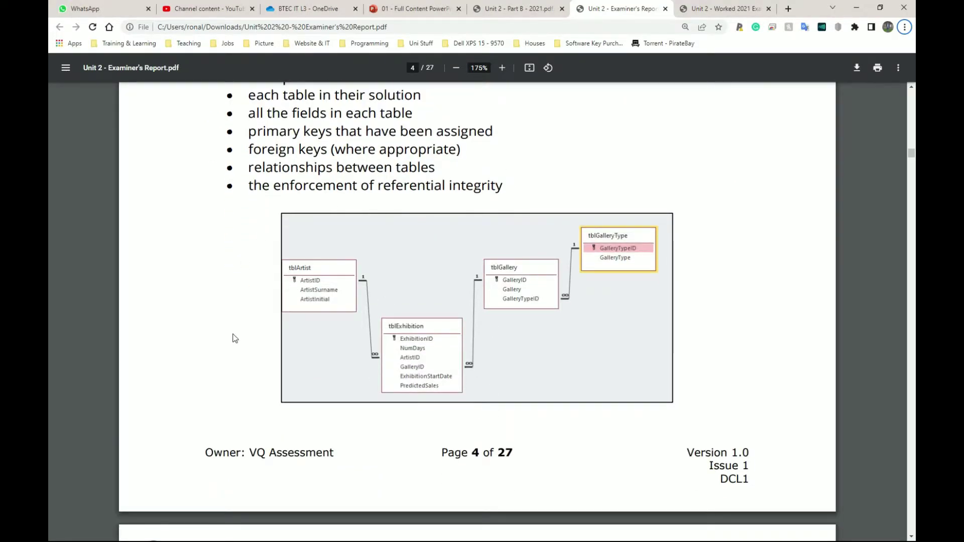
left_click(733, 9)
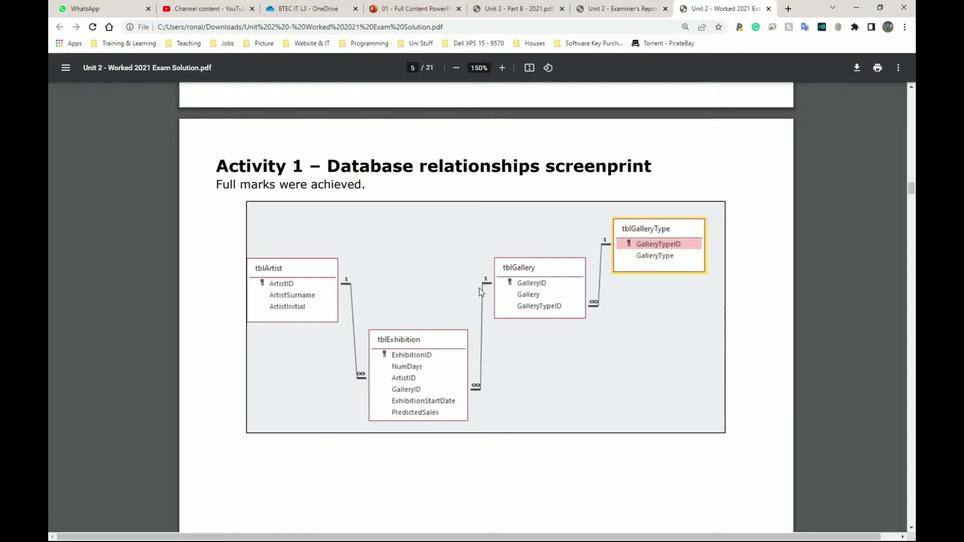
scroll(450, 282, "down", 3)
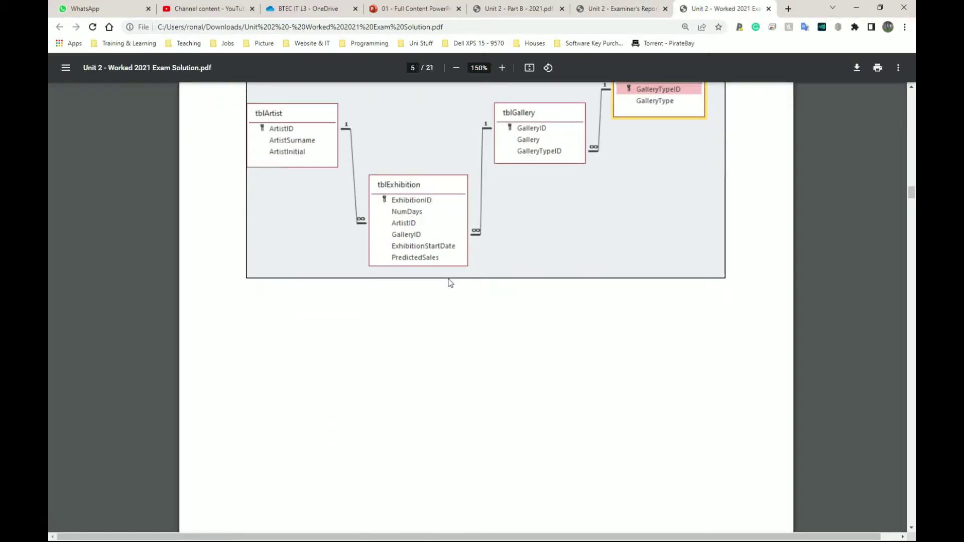
scroll(451, 282, "up", 2)
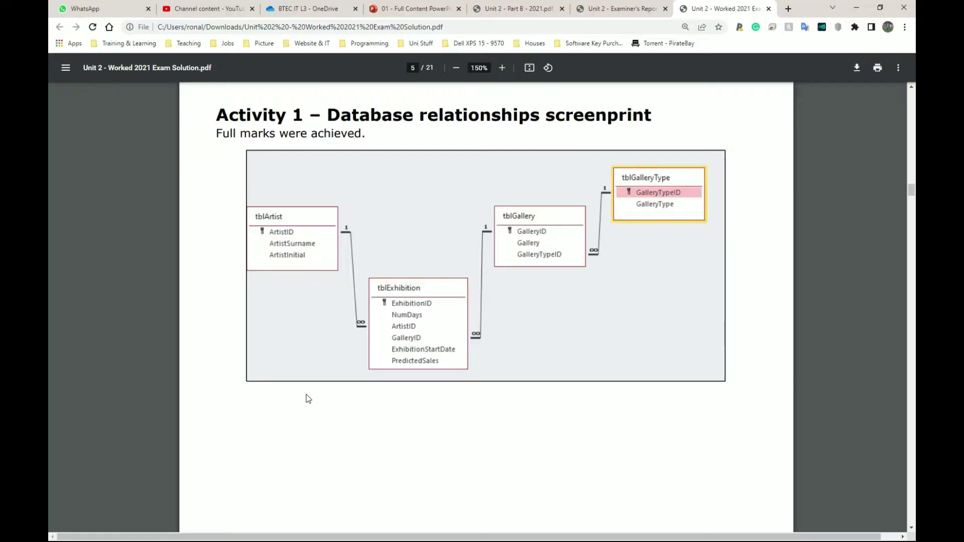
left_click_drag(334, 135, 217, 133)
left_click(387, 204)
left_click(181, 241)
Open TheDoctorsSurgery_Activity3 from the Downloads folder in Access.
key("alt+Tab")
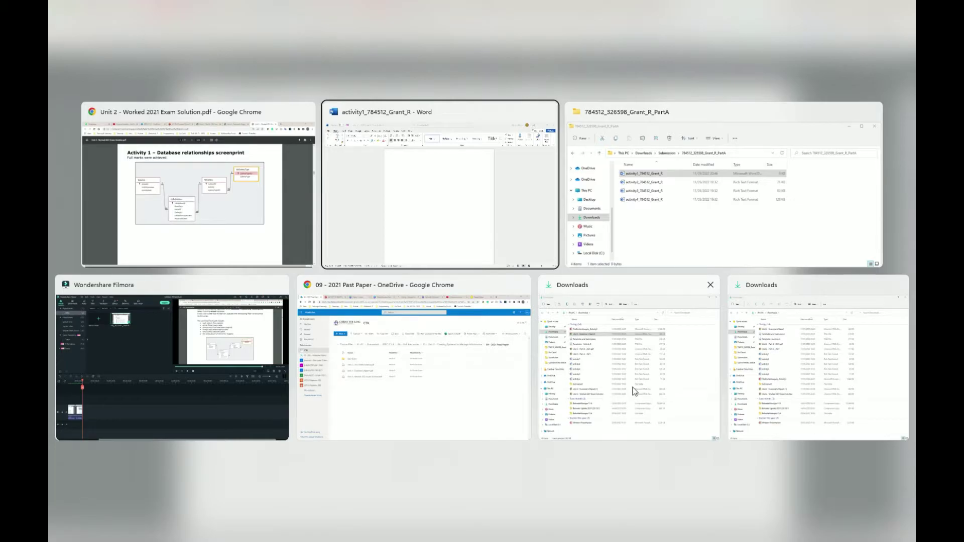
left_click(710, 278)
left_click(186, 213)
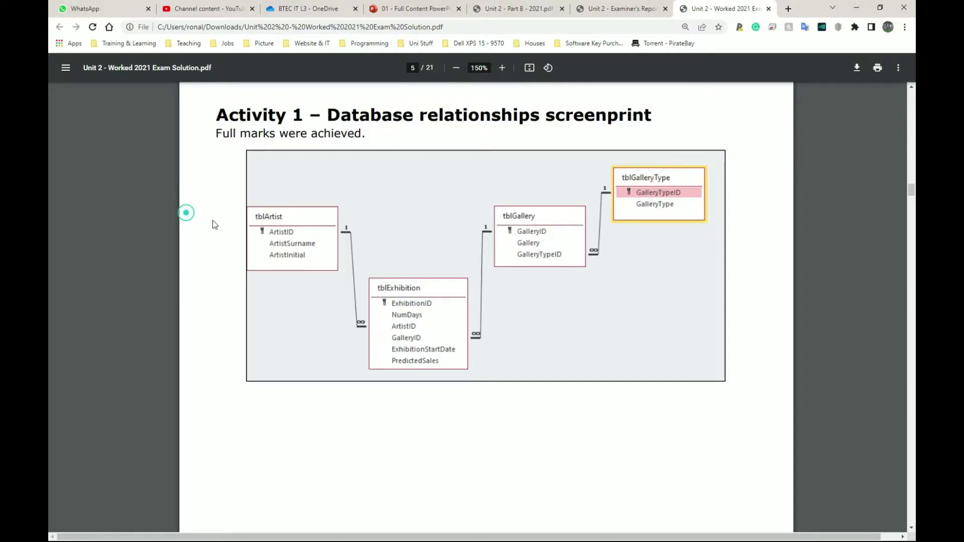
key("alt+Tab")
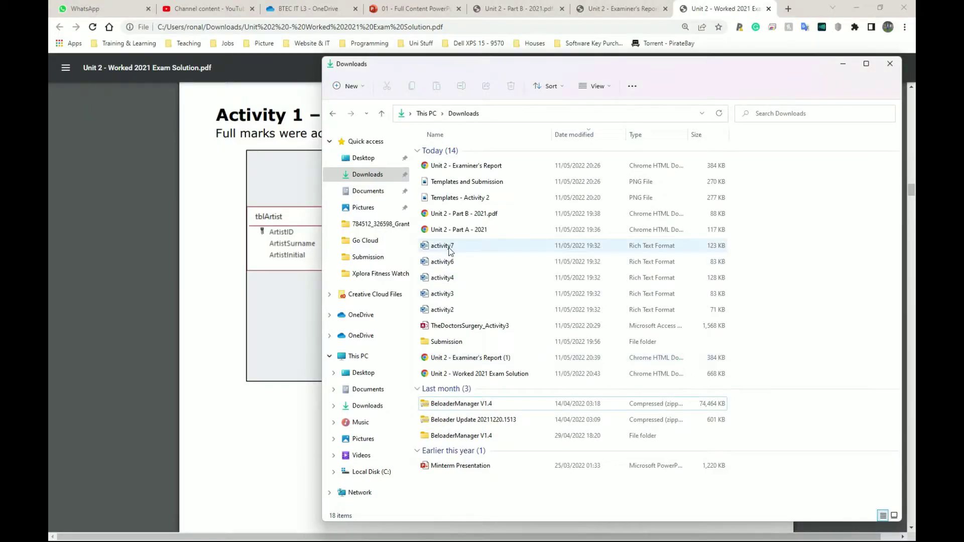
double_click(467, 325)
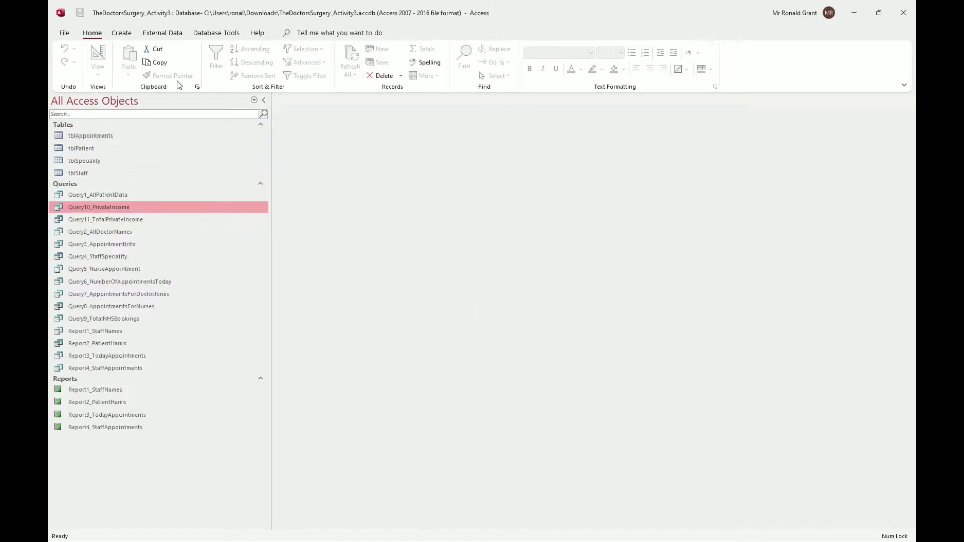
Open the Relationships view, raise tblStaff and tblAppointments, and shorten the tblAppointments and tblPatient boxes.
left_click(201, 34)
left_click(182, 56)
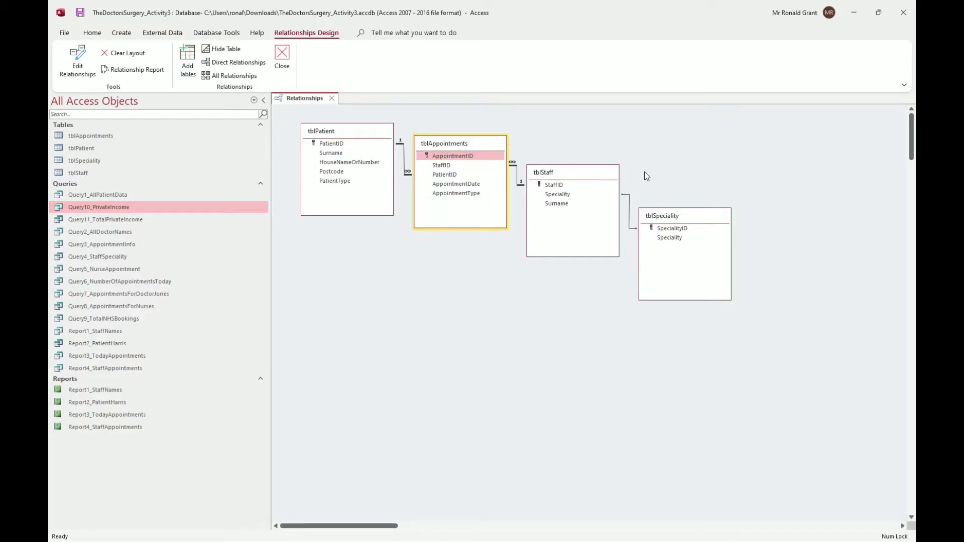
left_click_drag(549, 173, 551, 147)
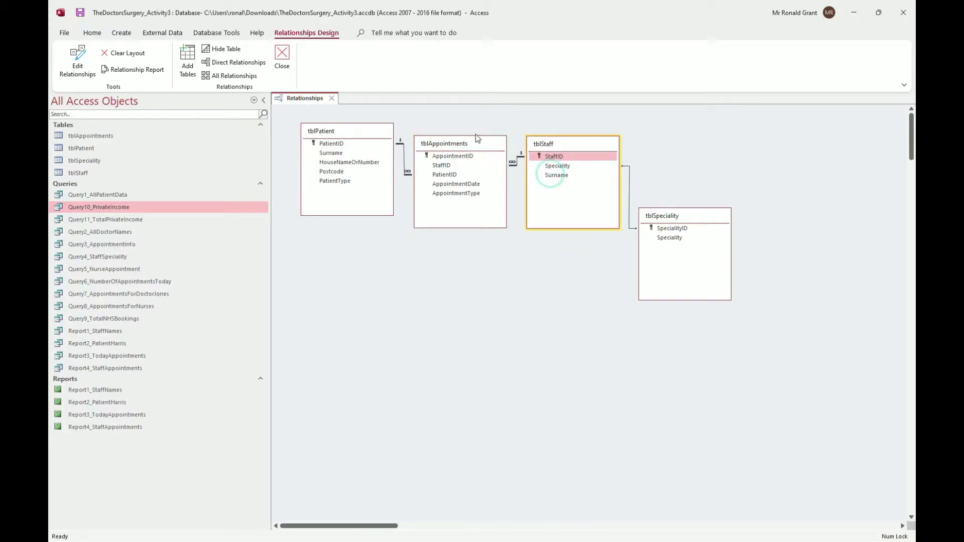
left_click_drag(465, 137, 463, 128)
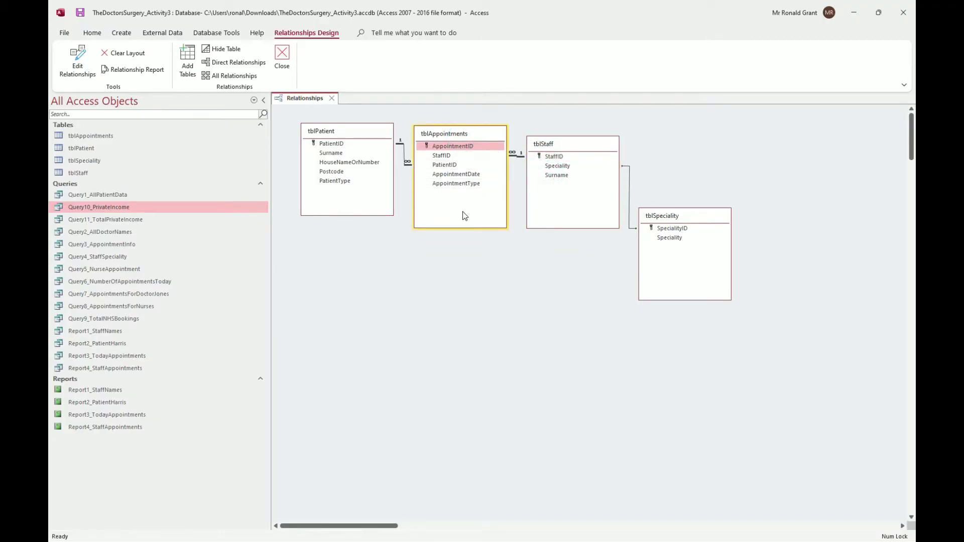
left_click_drag(461, 225, 461, 207)
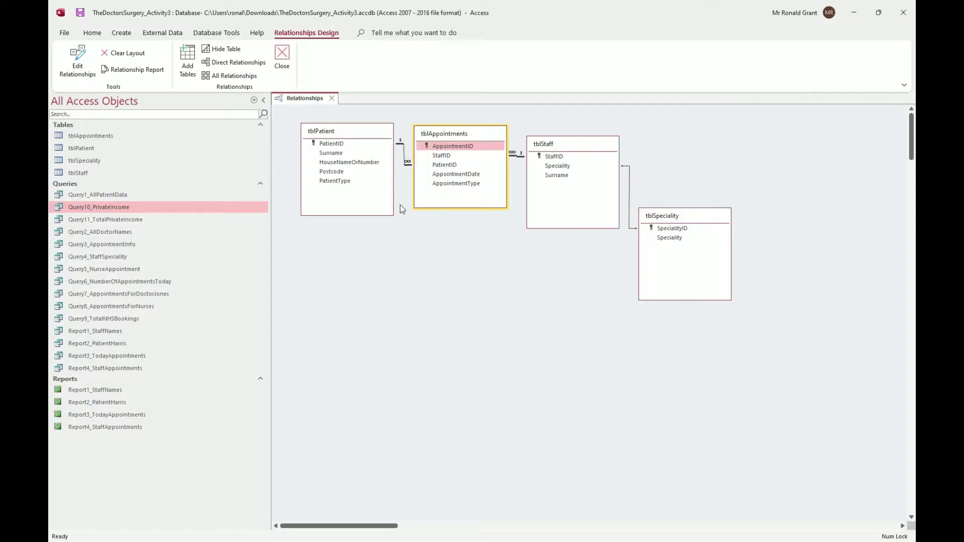
left_click(374, 216)
left_click_drag(374, 216, 374, 199)
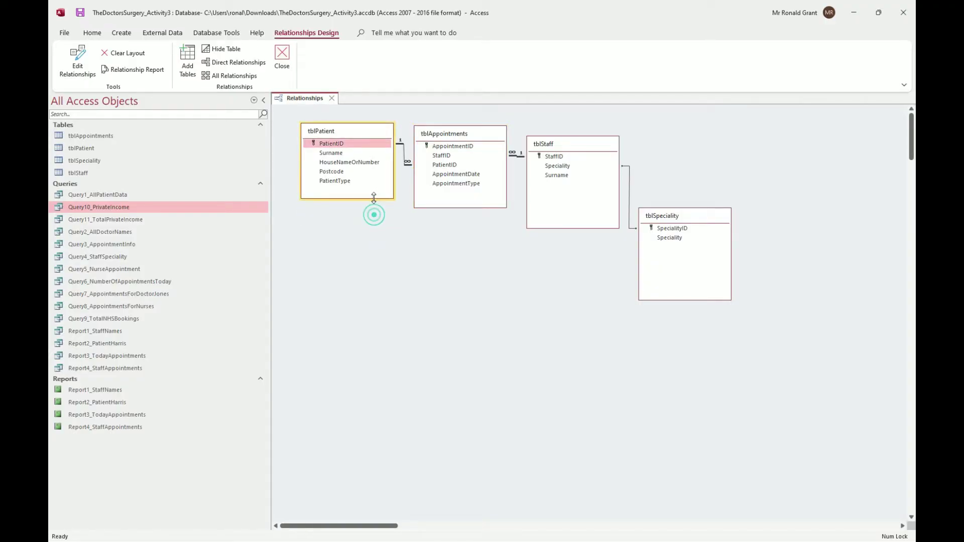
Shorten tblStaff and line it up with tblSpeciality in the same row.
left_click_drag(569, 229, 568, 210)
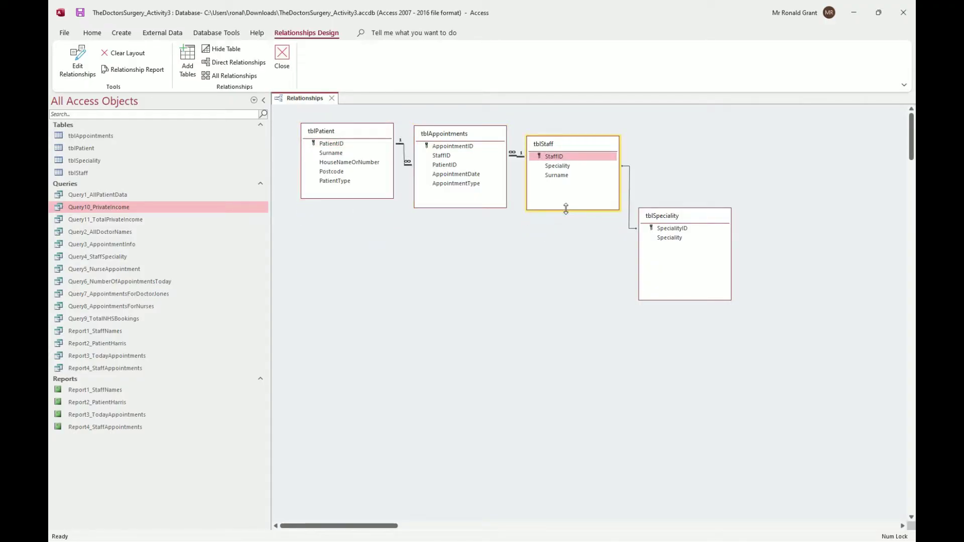
left_click_drag(561, 145, 560, 137)
left_click_drag(663, 215, 677, 139)
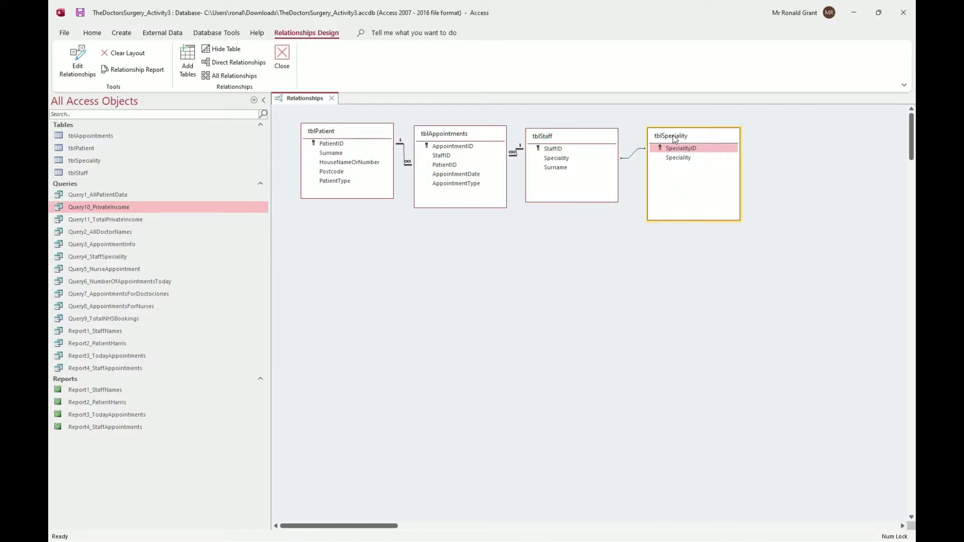
left_click_drag(562, 140, 569, 136)
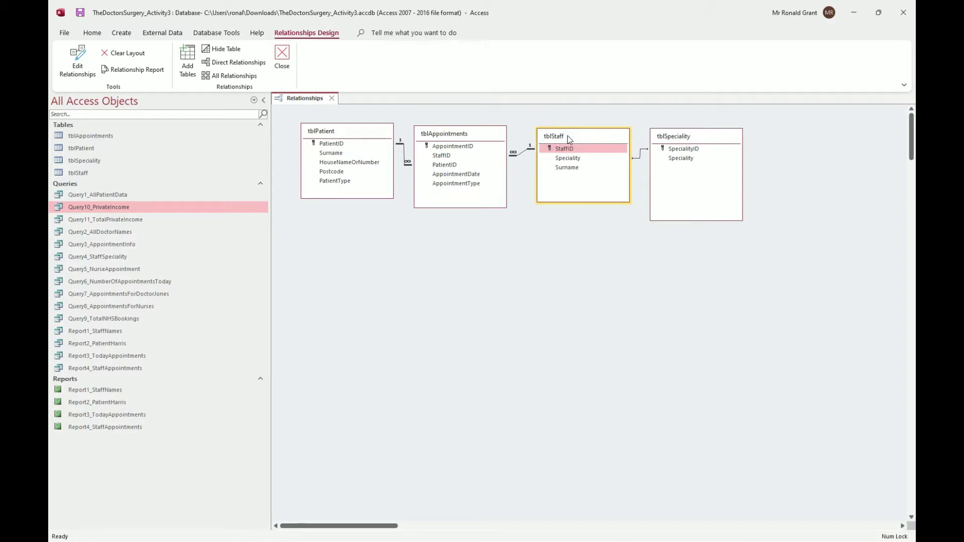
left_click(481, 270)
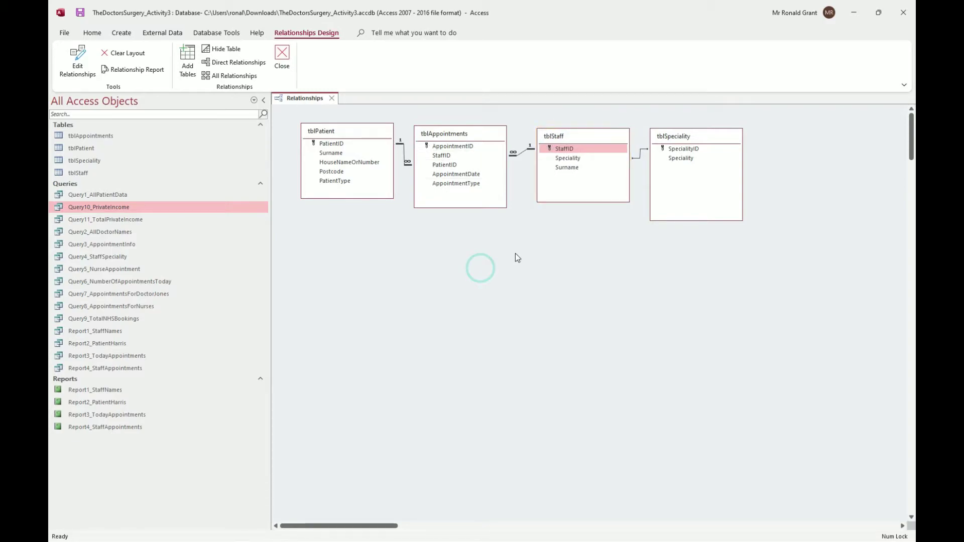
left_click(497, 276)
key("super")
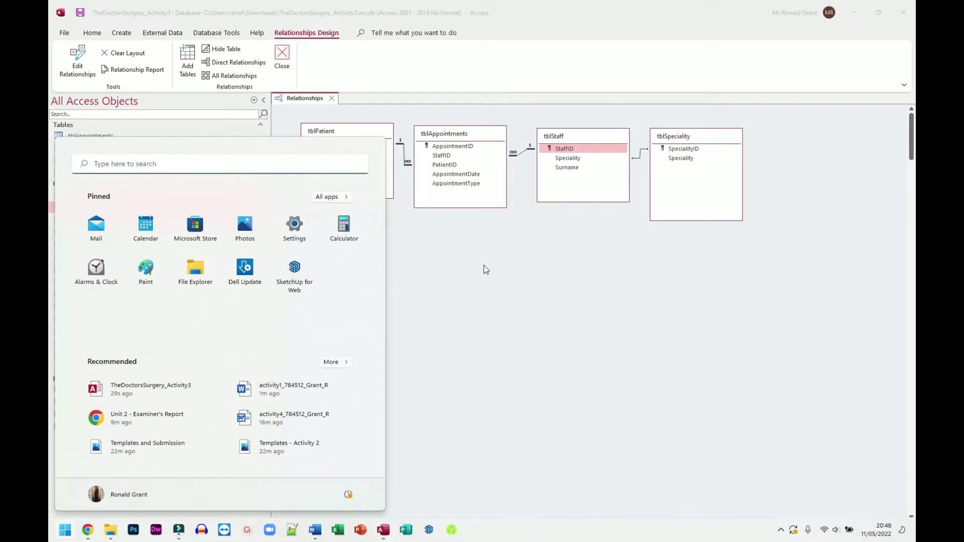
type("s")
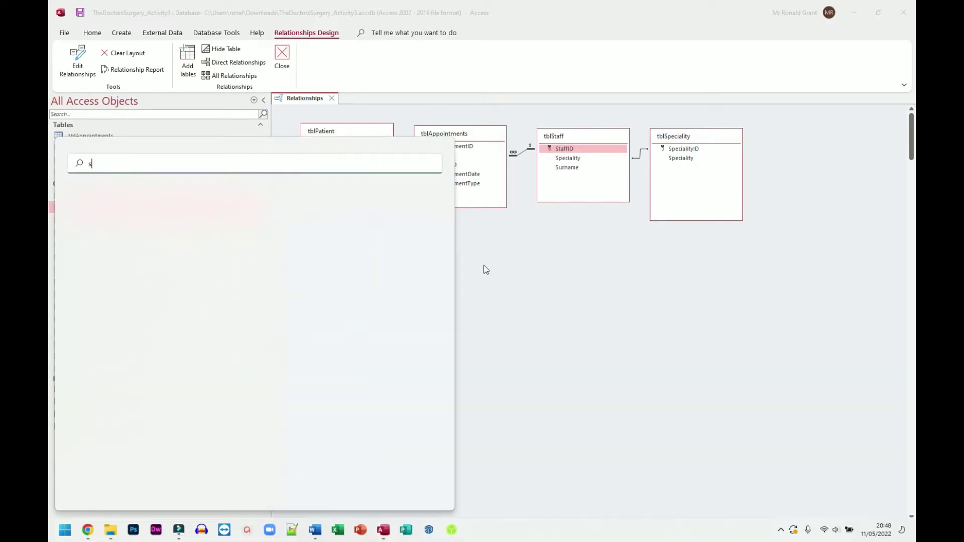
type("nipping")
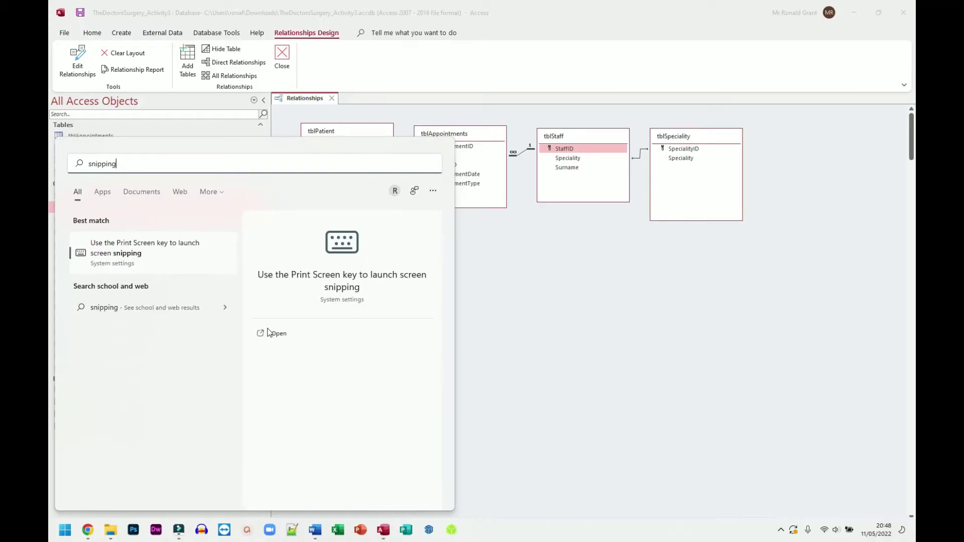
key("Return")
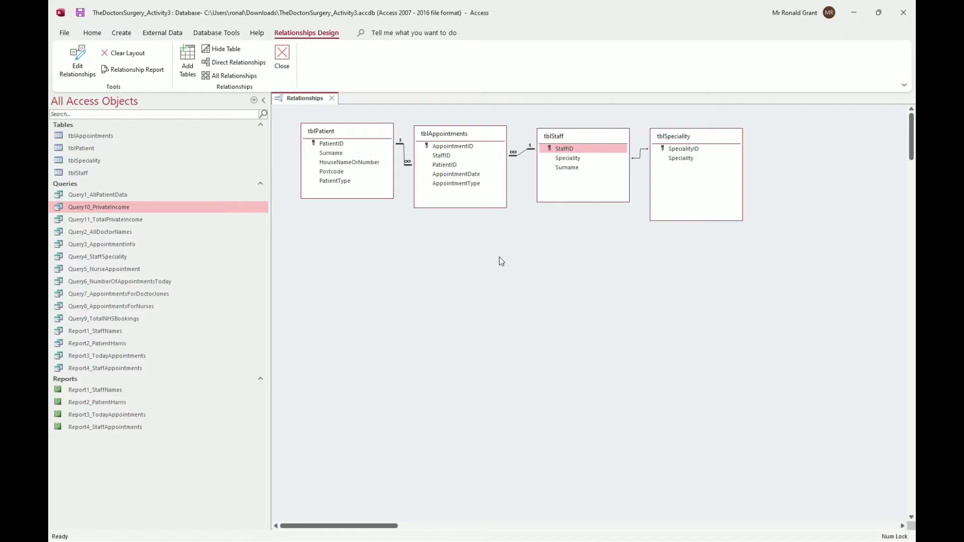
Snip the Relationships tab and four-table diagram to the clipboard with Win+Shift+S.
key("super+shift+s")
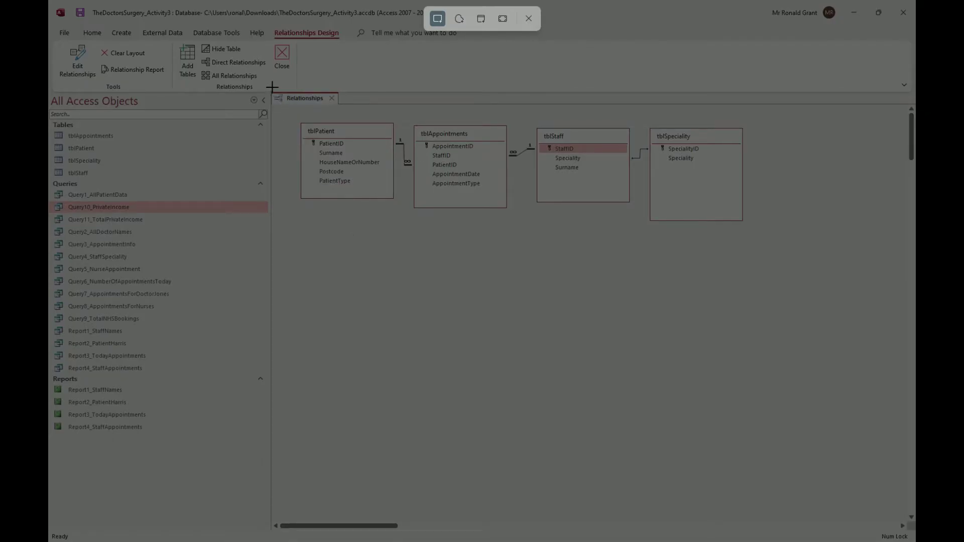
left_click_drag(270, 87, 769, 242)
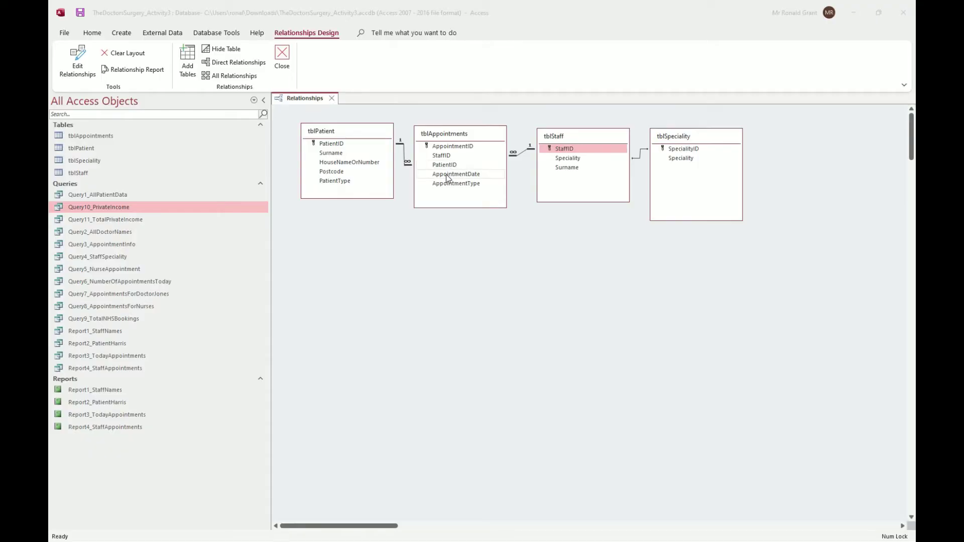
Type the 'Activity 1' heading in Word and paste the relationships screenshot below it.
key("alt+Tab")
left_click(745, 190)
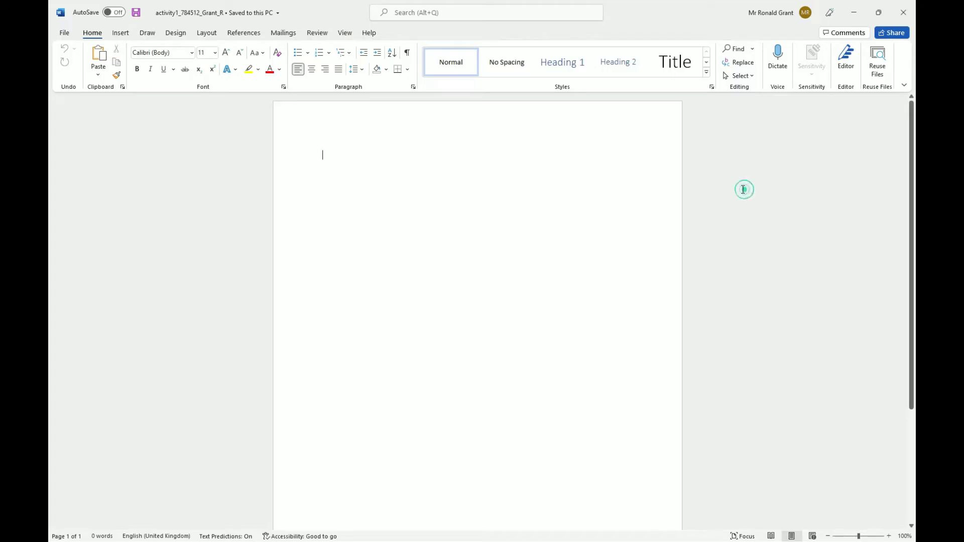
left_click(340, 157)
type("Activity 1")
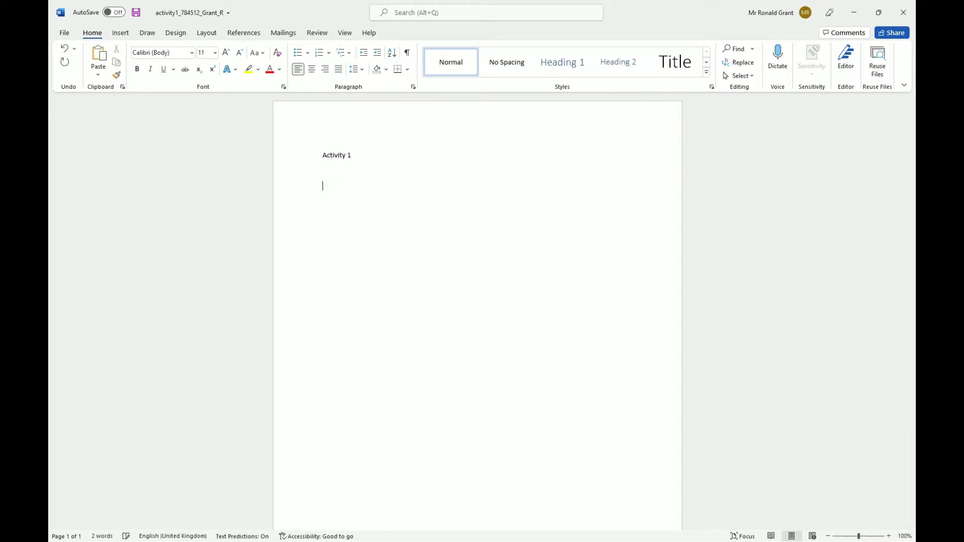
right_click(330, 185)
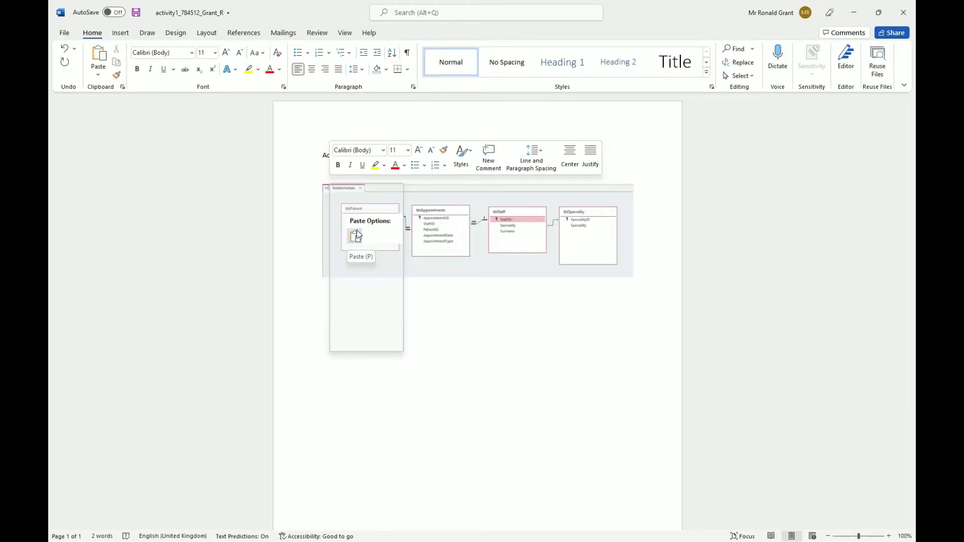
left_click(356, 235)
Delete the second pasted copy of the diagram so only one screenshot remains.
left_click(649, 250)
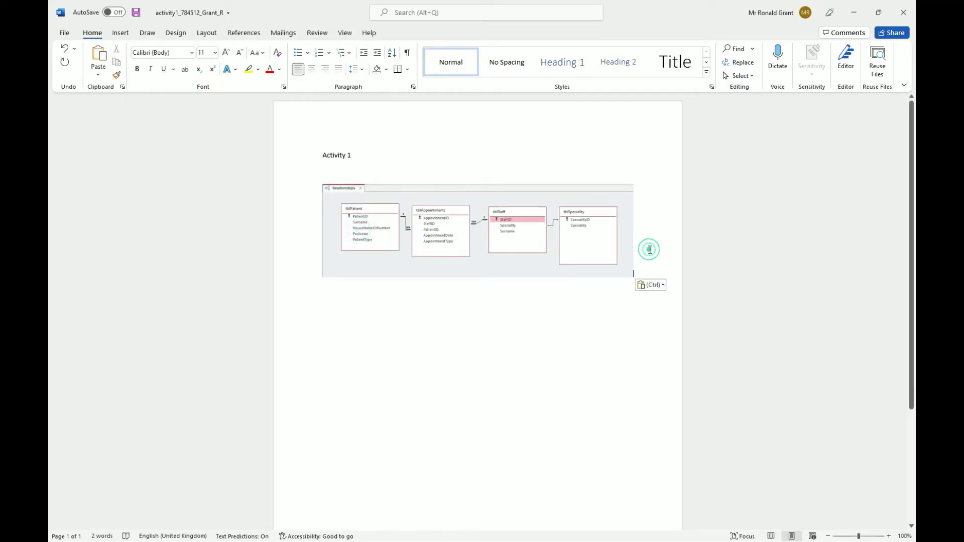
key("Return")
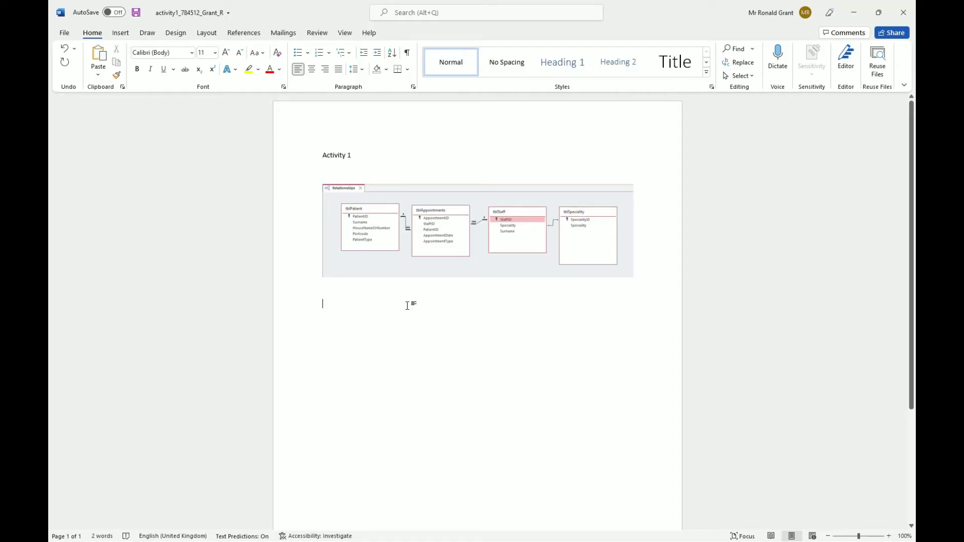
key("ctrl+v")
left_click(437, 251)
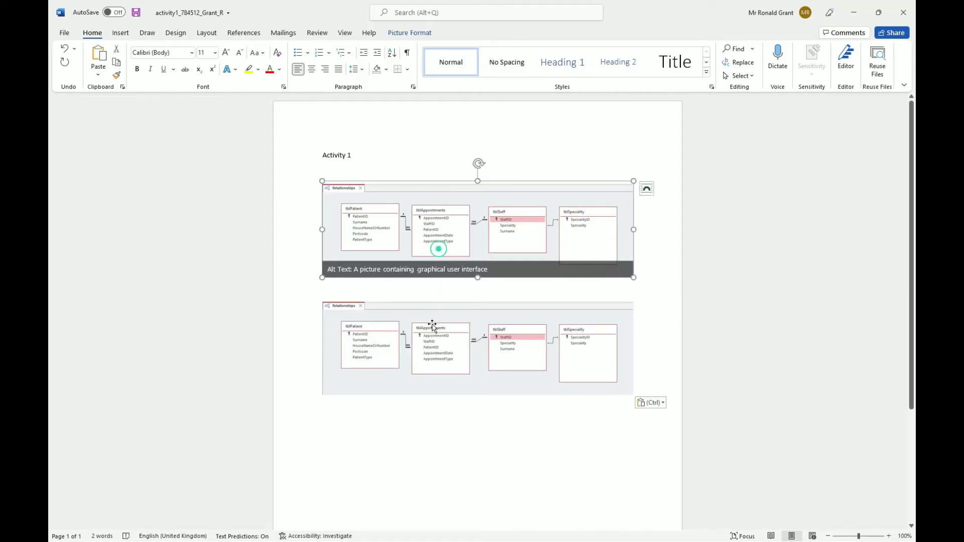
left_click(432, 328)
left_click(434, 251)
left_click(423, 342)
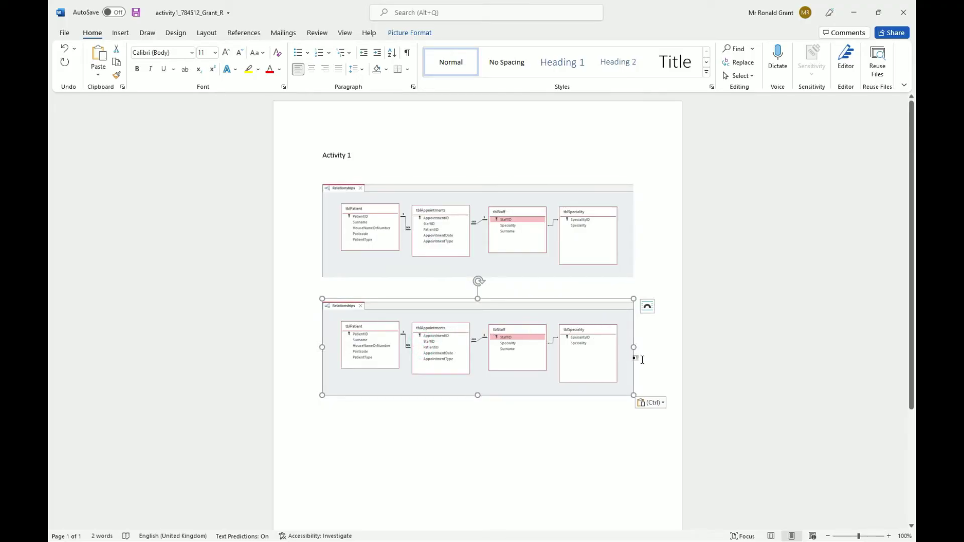
key("Delete")
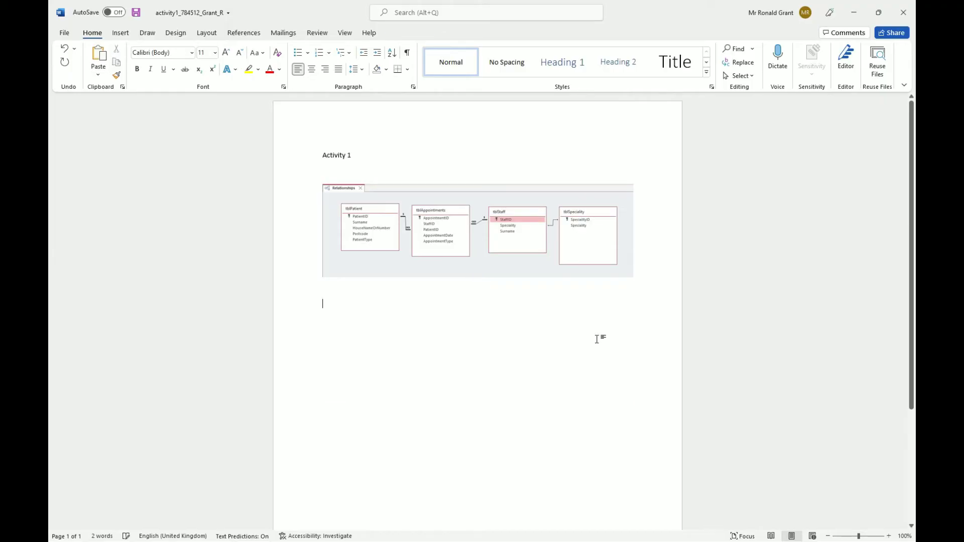
left_click(631, 332)
Check the worked solution's 'Activity 1 – Database relationships screenprint' heading wording.
key("alt+Tab")
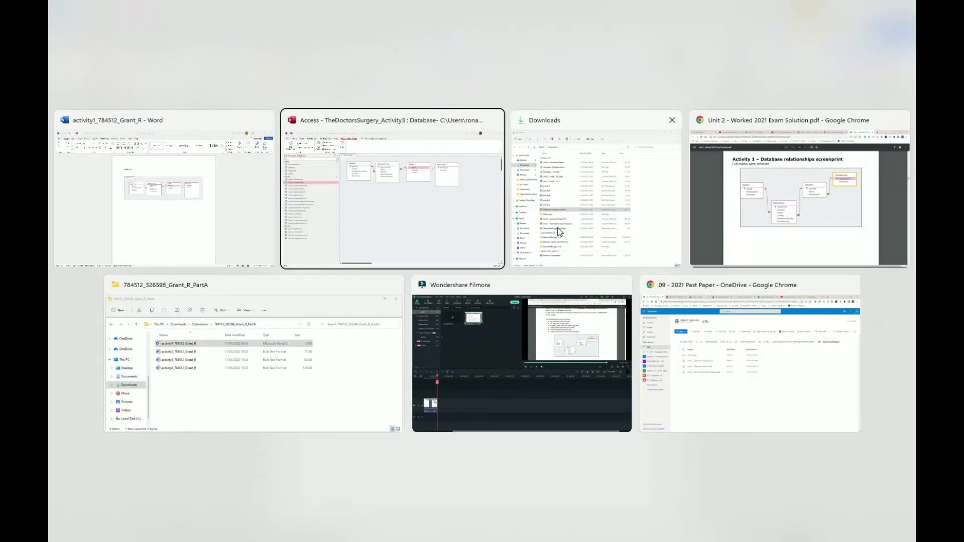
left_click(745, 219)
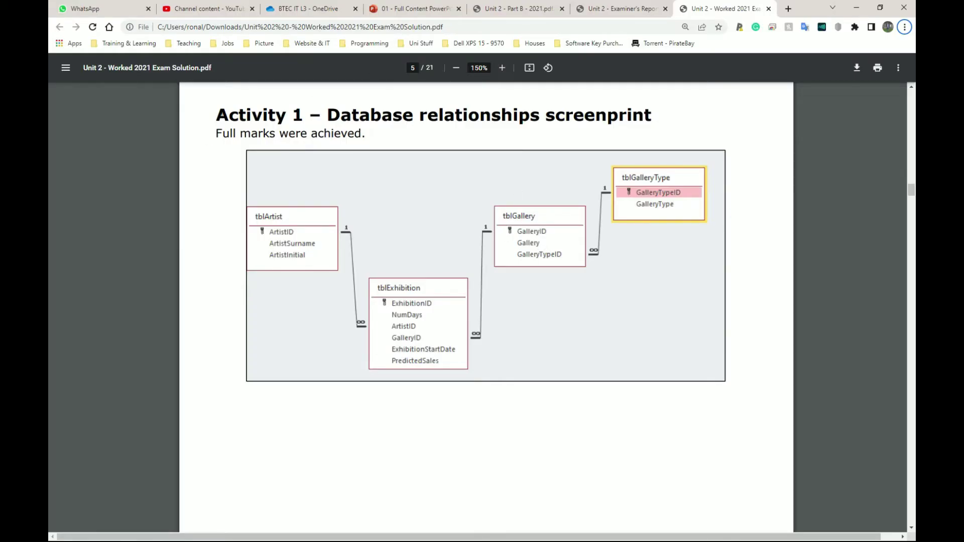
left_click_drag(213, 115, 607, 116)
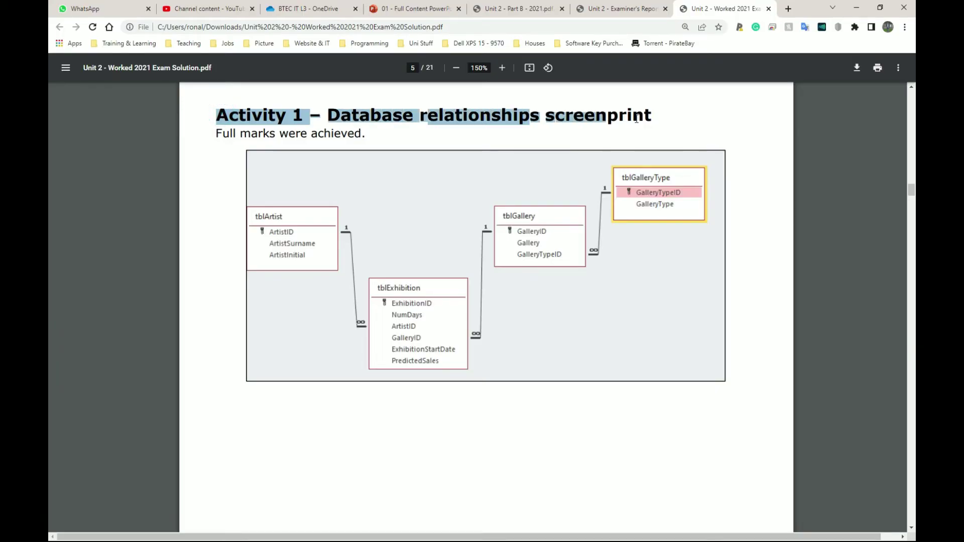
key("alt+Tab")
Extend the heading with '- Database Relationship Screenprint', correcting 'Databsae' to 'Database'.
left_click(376, 157)
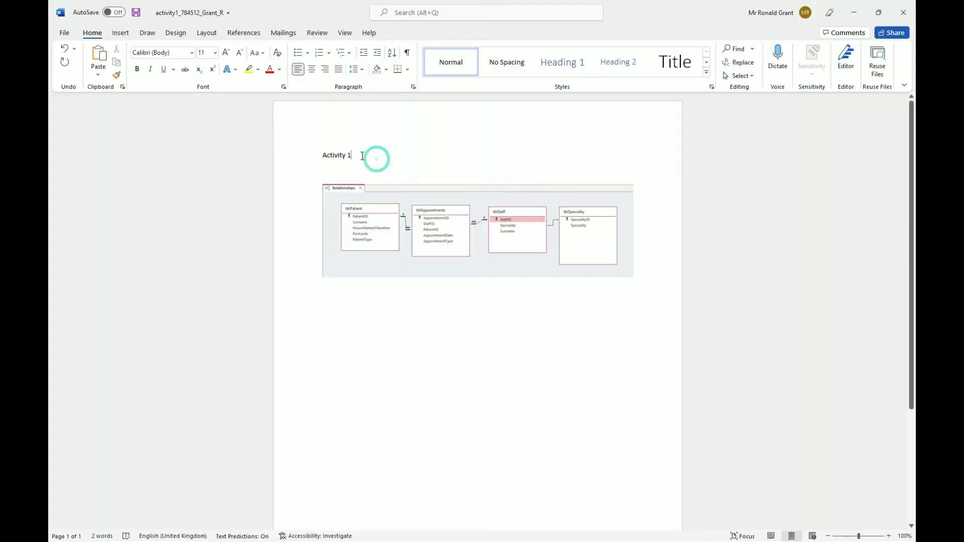
type("- Databsae")
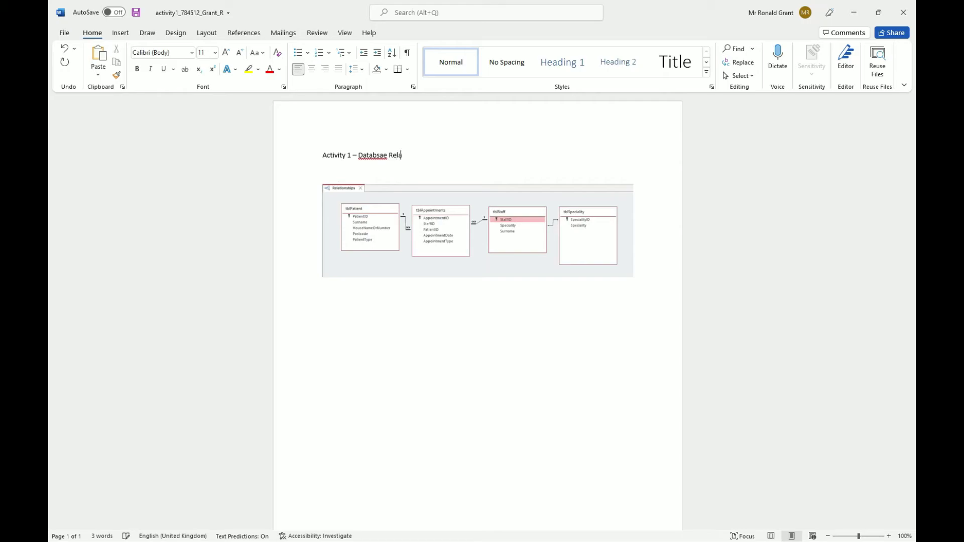
type(" Relationship Screenprint")
right_click(369, 156)
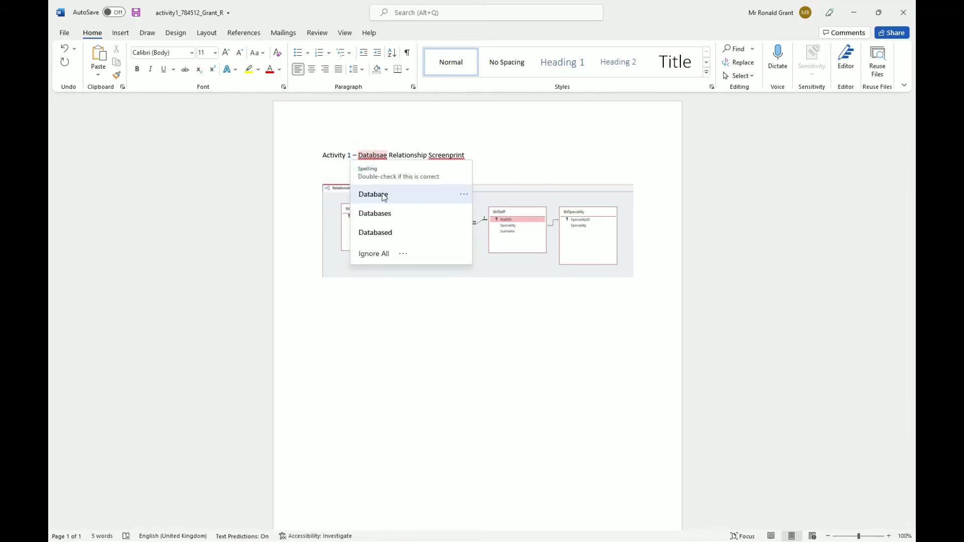
left_click(384, 197)
right_click(444, 155)
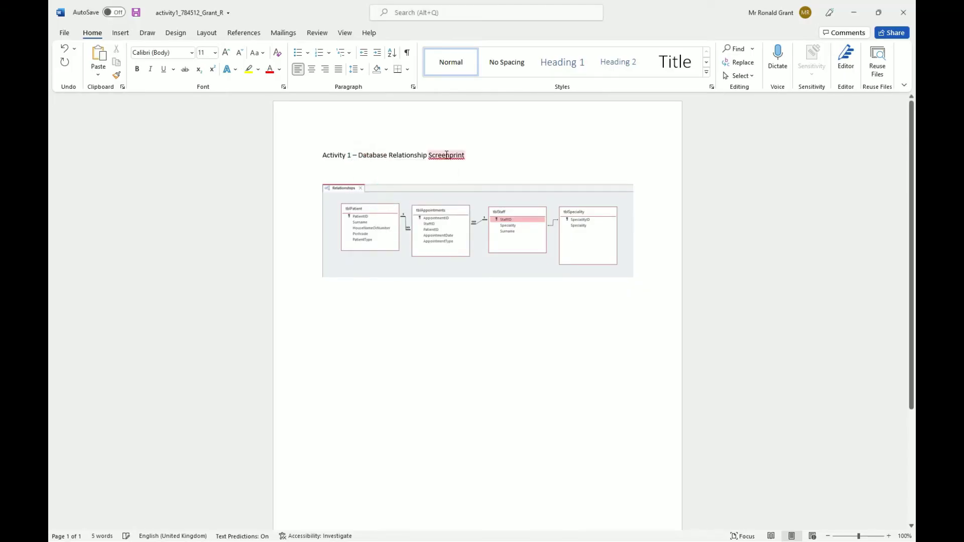
left_click(518, 153)
Recheck the heading wording against the worked solution, then return to the Word heading.
key("alt+Tab")
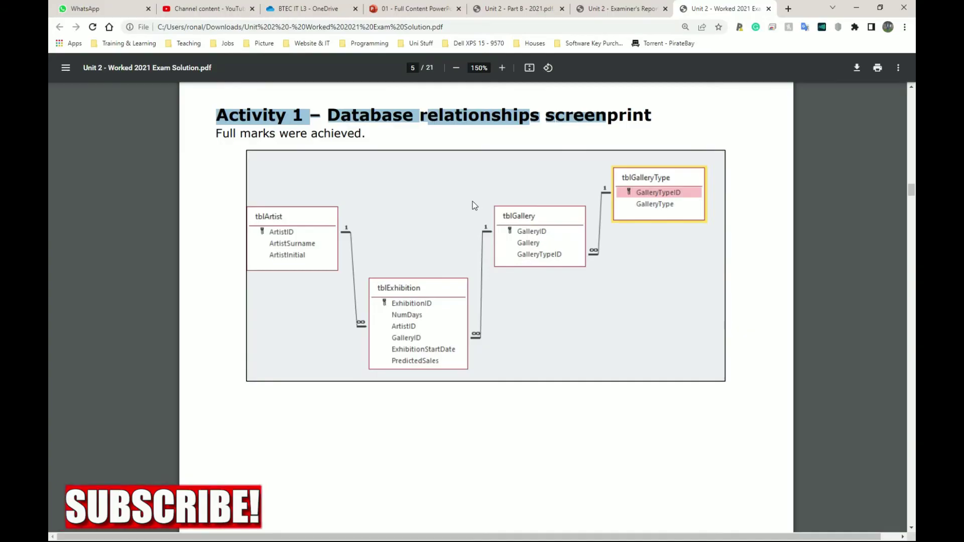
scroll(456, 196, "down", 10)
scroll(456, 196, "up", 10)
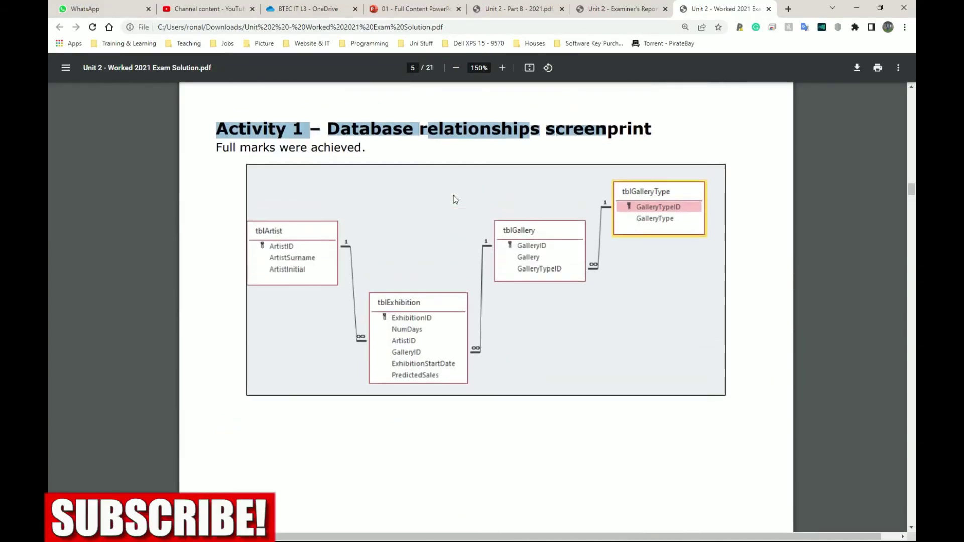
scroll(455, 199, "up", 1)
key("alt+Tab")
left_click(490, 154)
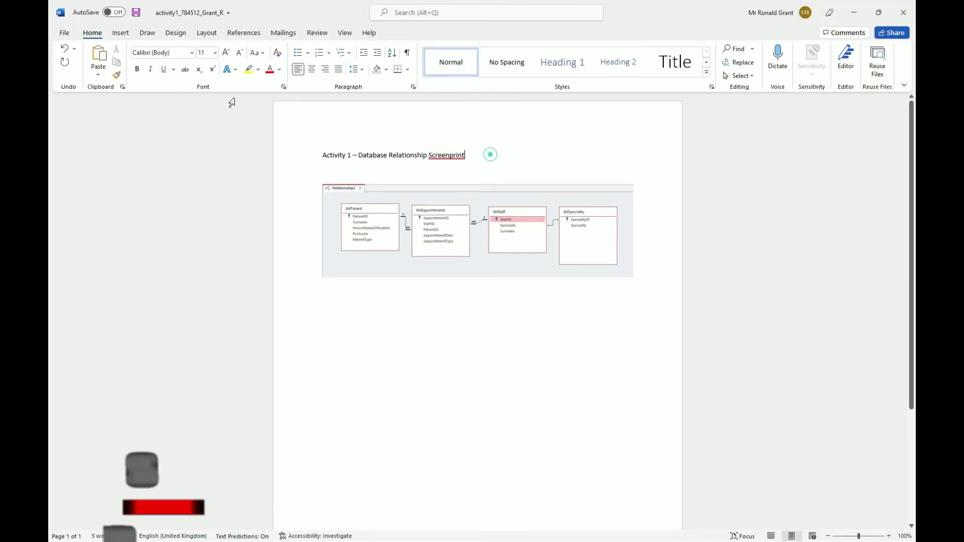
Save the activity 1 Word document.
left_click(348, 160)
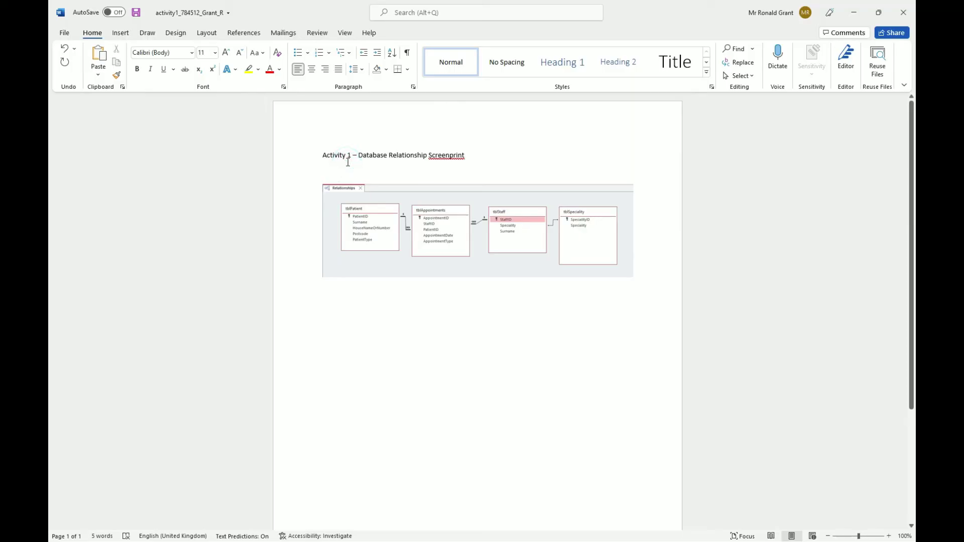
key("ctrl+s")
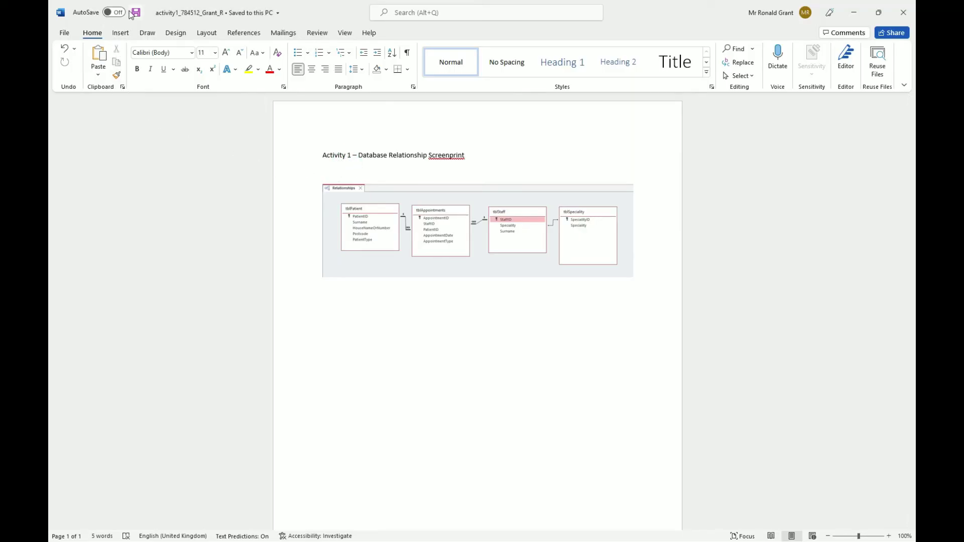
left_click(64, 33)
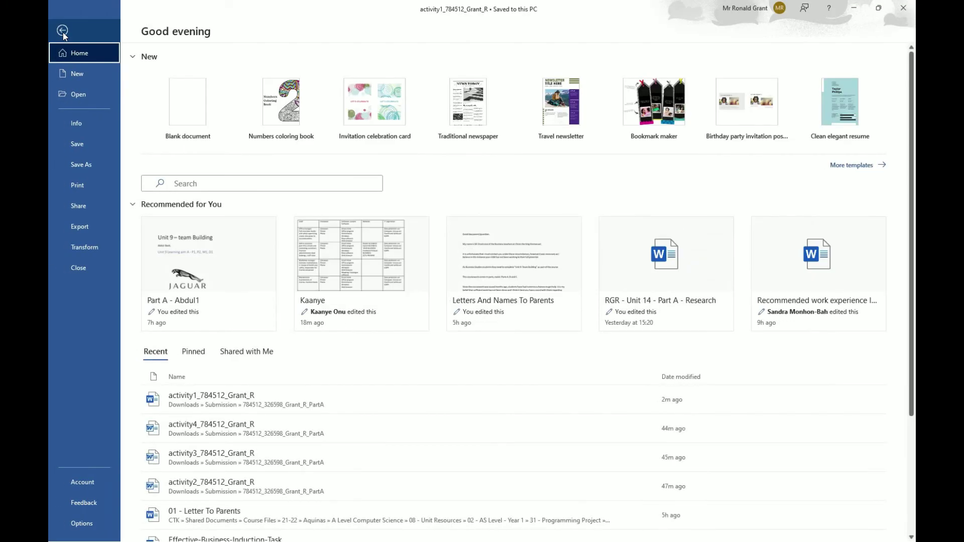
left_click(86, 144)
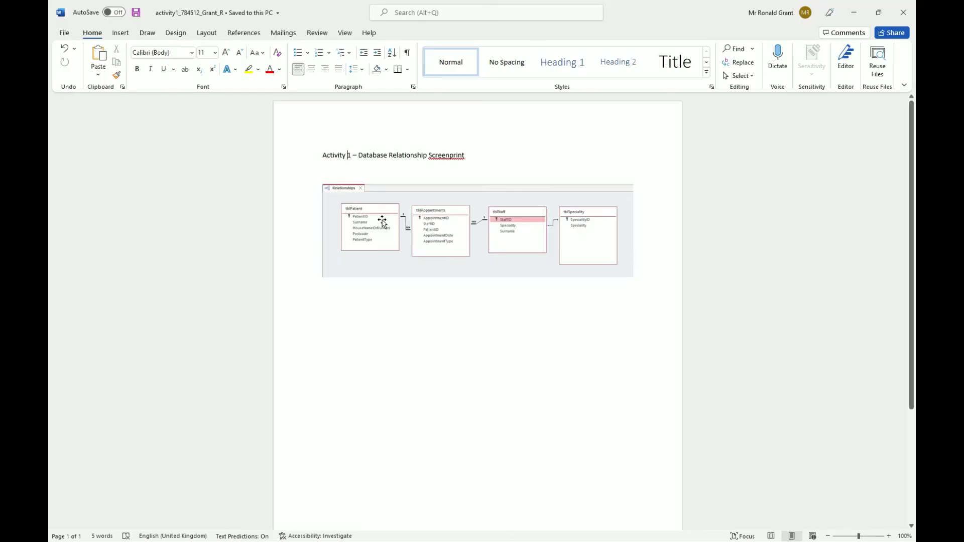
Export the document as a PDF into the Submission > PartA folder.
left_click(65, 33)
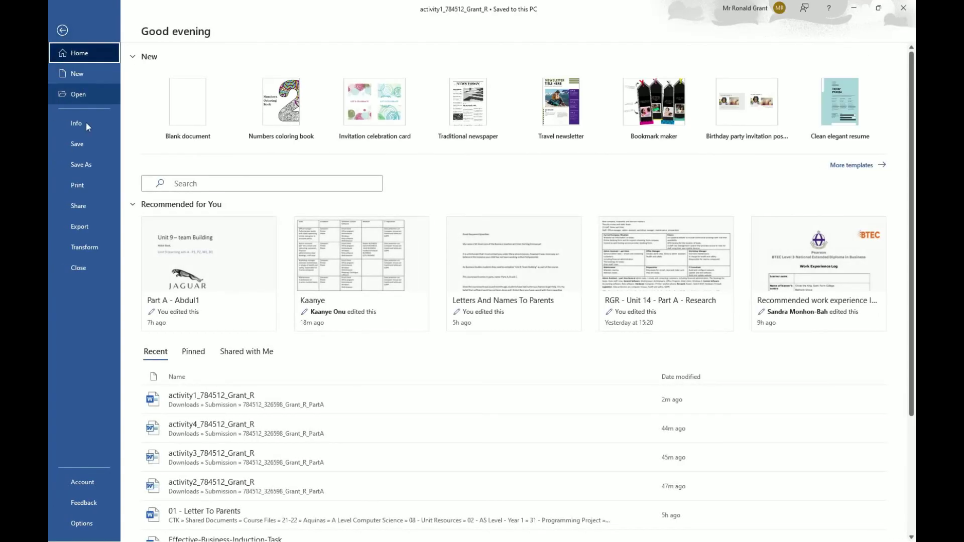
left_click(94, 225)
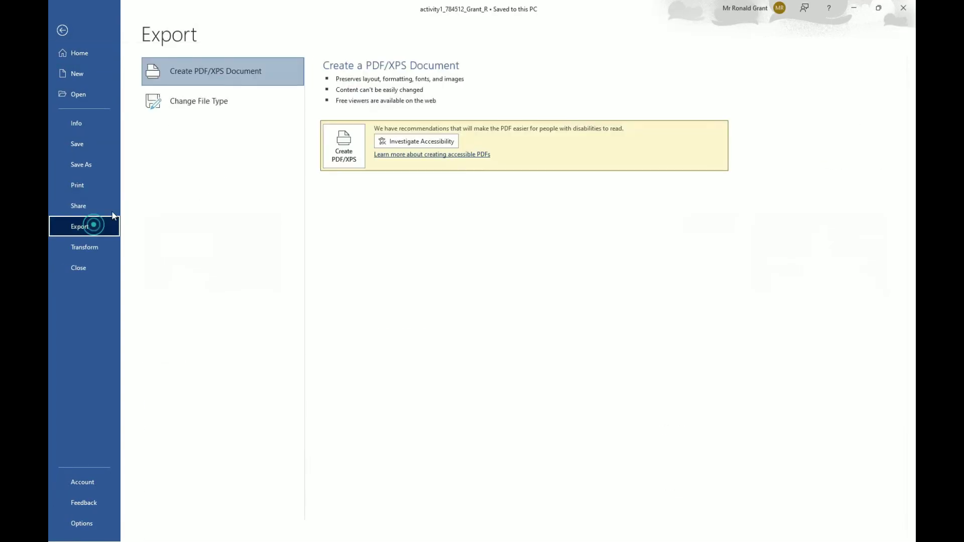
left_click(219, 81)
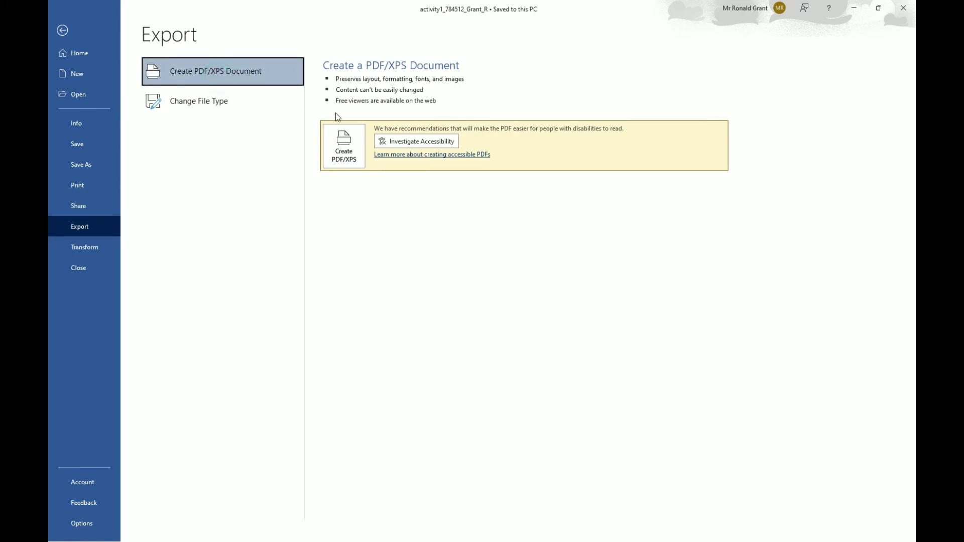
left_click(340, 142)
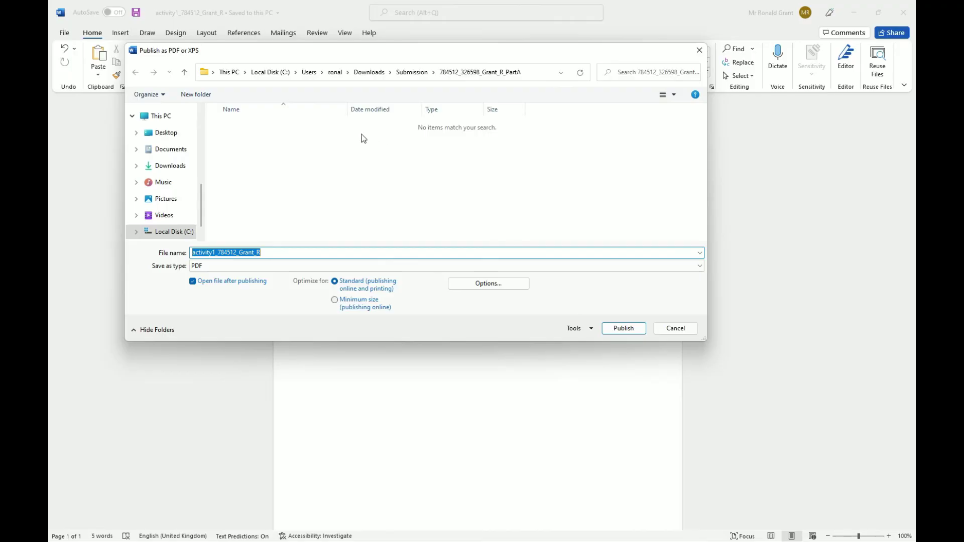
left_click(406, 73)
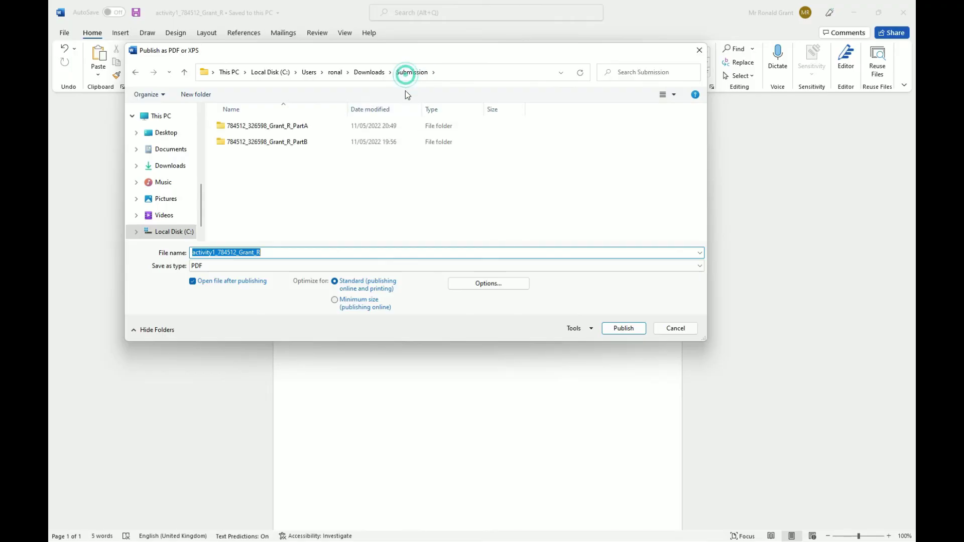
double_click(283, 127)
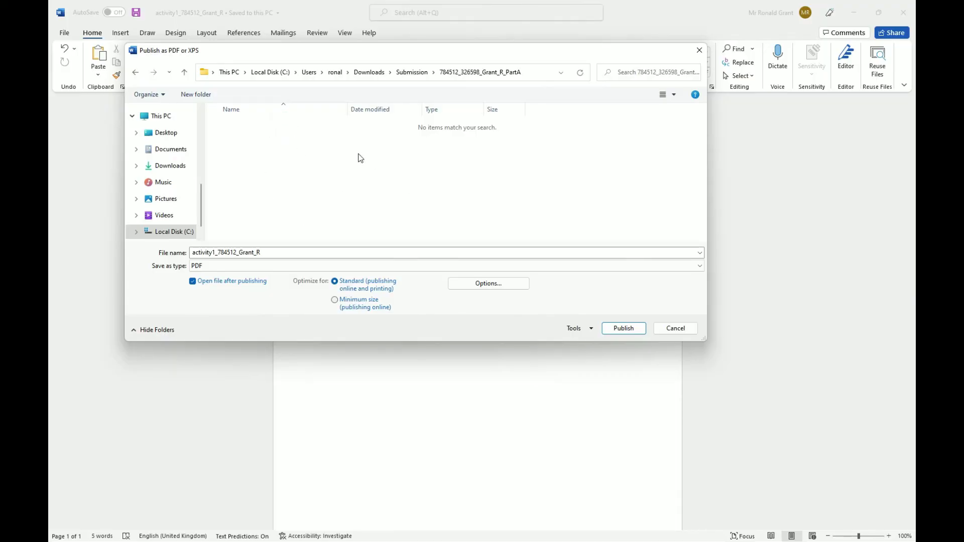
left_click(617, 329)
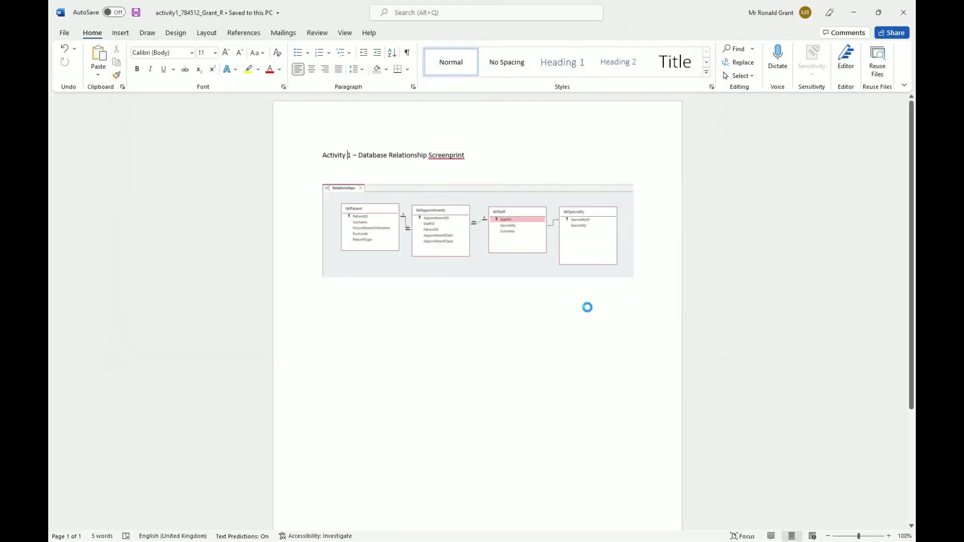